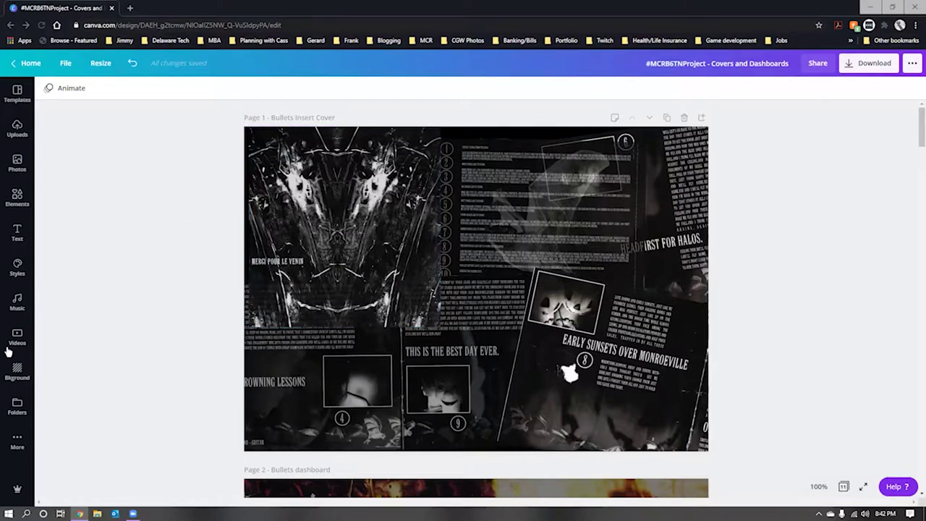
# Look through the scanned images available for upload in Google Drive's MCR TN project > Bullets folder, and close the file chooser without uploading
pyautogui.click(18, 129)
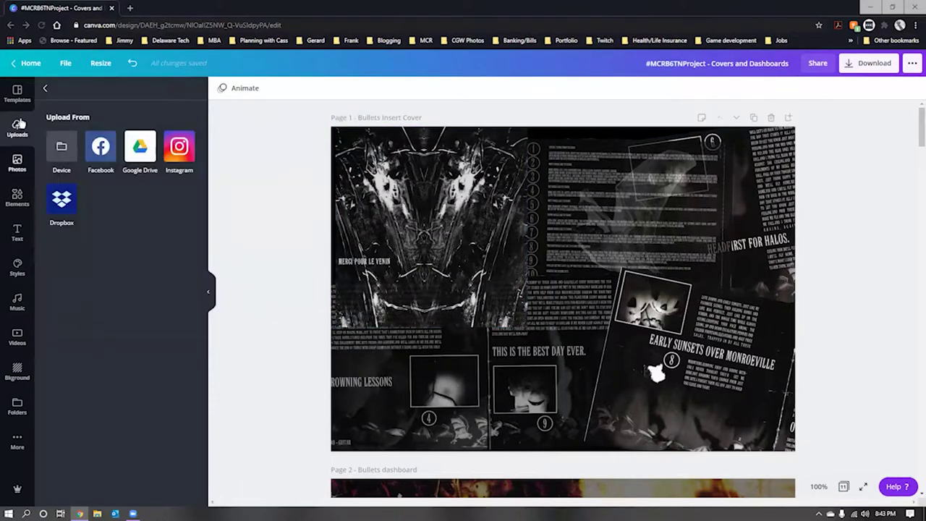
pyautogui.click(56, 149)
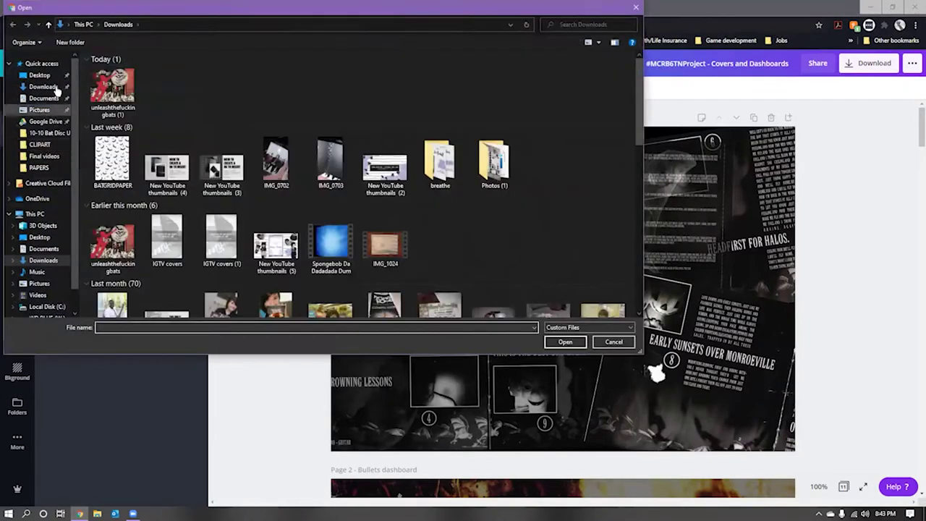
pyautogui.click(48, 121)
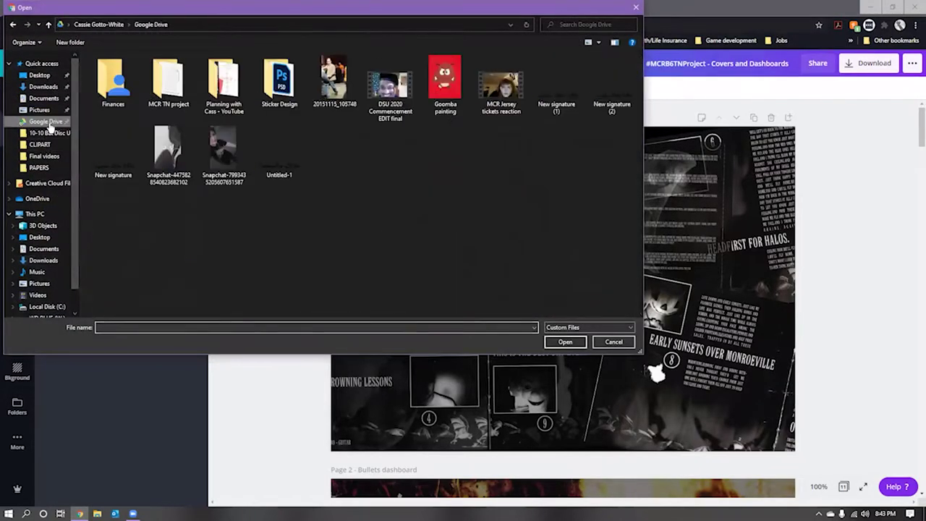
pyautogui.doubleClick(171, 67)
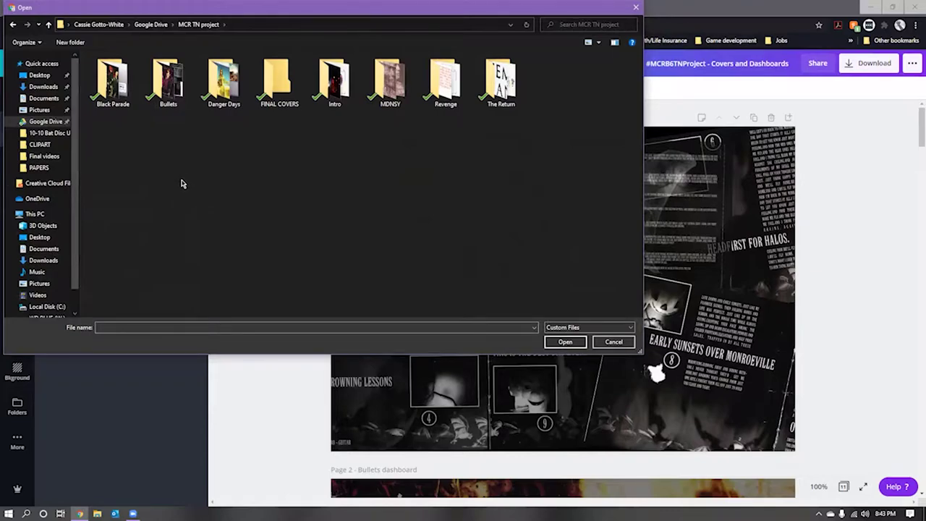
pyautogui.doubleClick(166, 81)
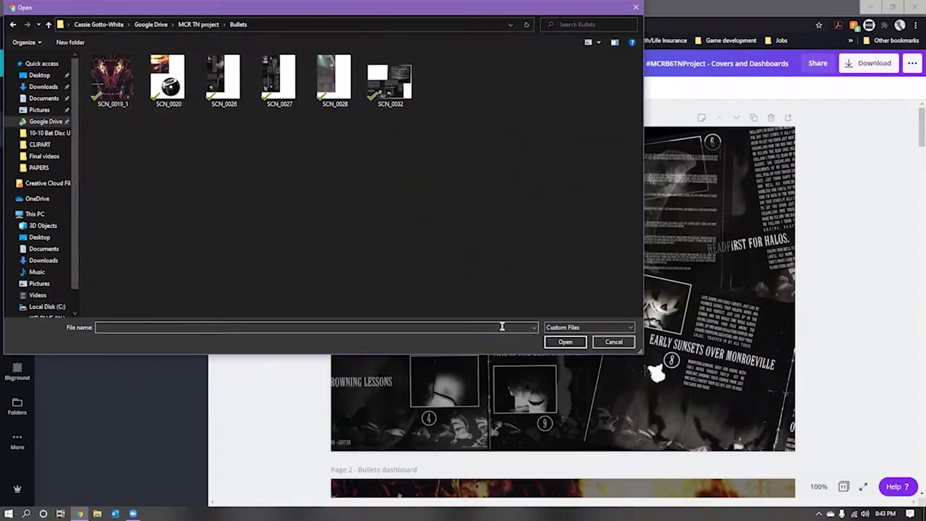
pyautogui.click(615, 343)
# Crop the coloured "Merci pour le venin" scan to its artwork and place it beside the black-and-white version on page 1
pyautogui.moveTo(566, 212); pyautogui.dragTo(610, 235)
pyautogui.moveTo(511, 251)
pyautogui.mouseDown()
pyautogui.moveTo(333, 251)
pyautogui.moveTo(658, 251)
pyautogui.moveTo(475, 251)
pyautogui.moveTo(537, 251)
pyautogui.moveTo(503, 251)
pyautogui.mouseUp()
pyautogui.moveTo(583, 259)
pyautogui.mouseDown()
pyautogui.moveTo(612, 261)
pyautogui.moveTo(574, 258)
pyautogui.mouseUp()
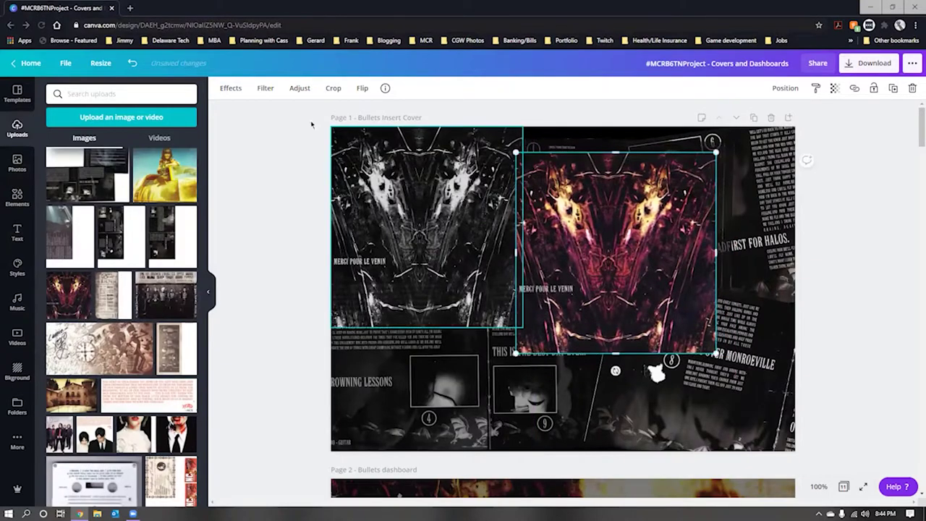
# Apply the Street filter to the coloured "Merci pour le venin" scan with an intensity of 55
pyautogui.click(265, 88)
pyautogui.click(152, 319)
pyautogui.click(175, 323)
pyautogui.moveTo(125, 360)
pyautogui.mouseDown()
pyautogui.moveTo(97, 358)
pyautogui.moveTo(132, 358)
pyautogui.mouseUp()
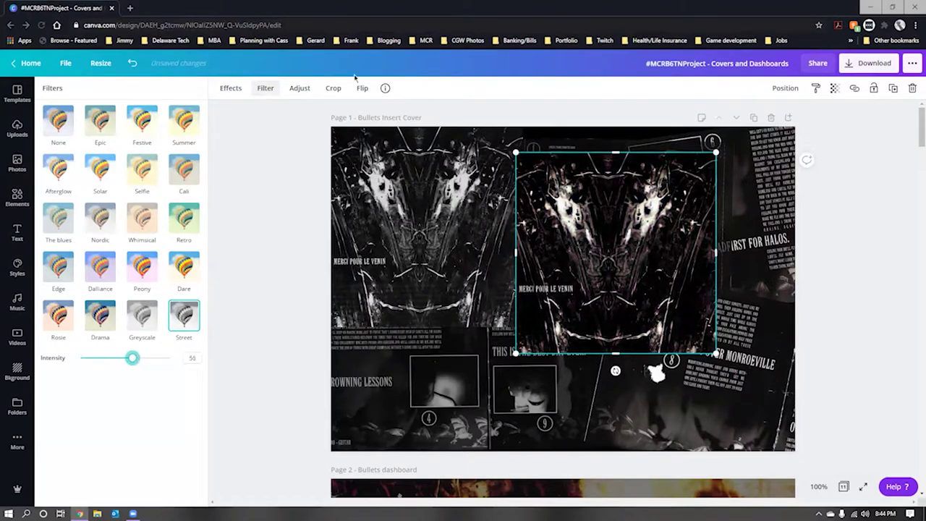
# Fine-tune the filtered scan's image adjustments, and delete that copy from the Bullets Insert Cover page
pyautogui.click(307, 95)
pyautogui.moveTo(134, 132)
pyautogui.mouseDown()
pyautogui.moveTo(116, 137)
pyautogui.moveTo(130, 137)
pyautogui.mouseUp()
pyautogui.click(634, 249)
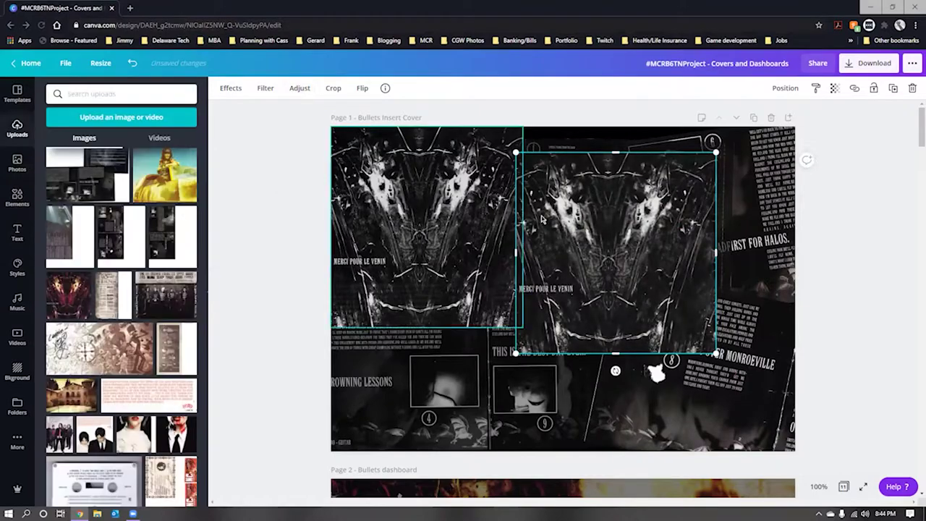
pyautogui.press('Delete')
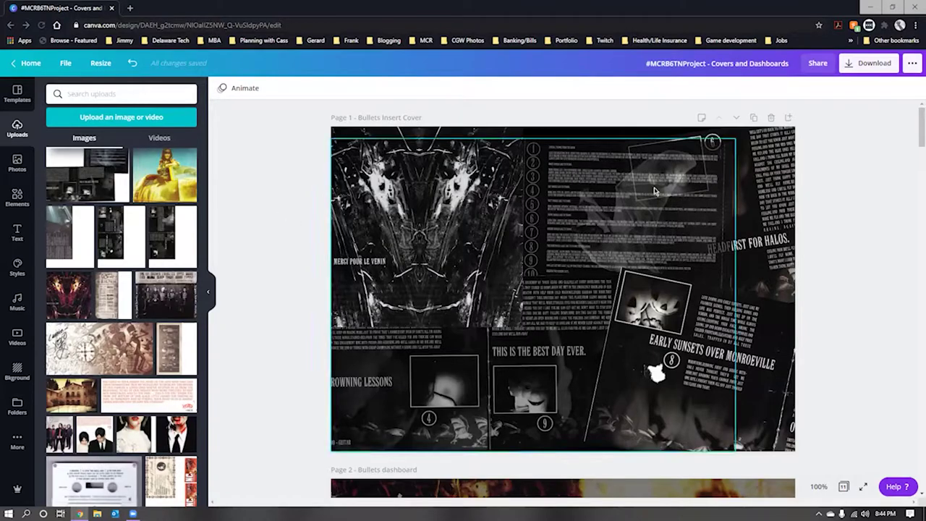
# Try full opacity on the large track-list scan on page 1, and set its transparency to 45
pyautogui.click(595, 165)
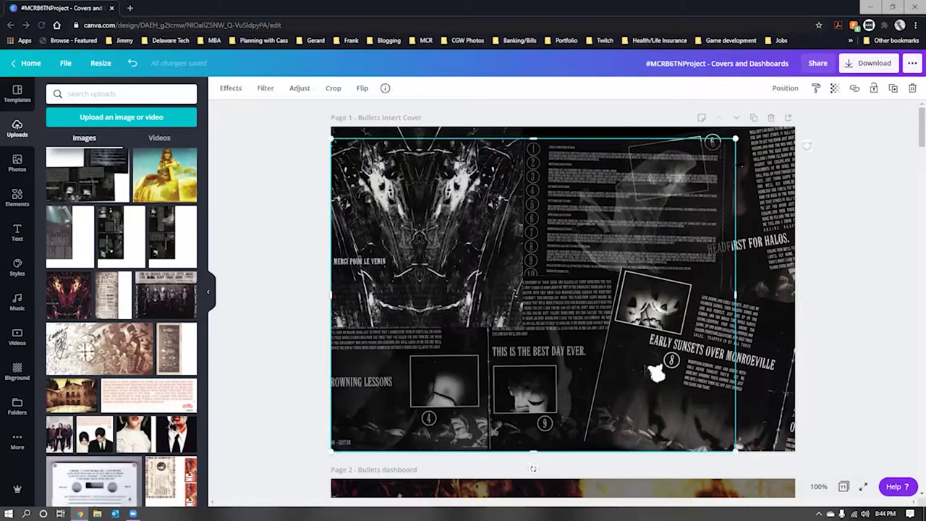
pyautogui.click(835, 88)
pyautogui.moveTo(799, 116); pyautogui.dragTo(862, 120)
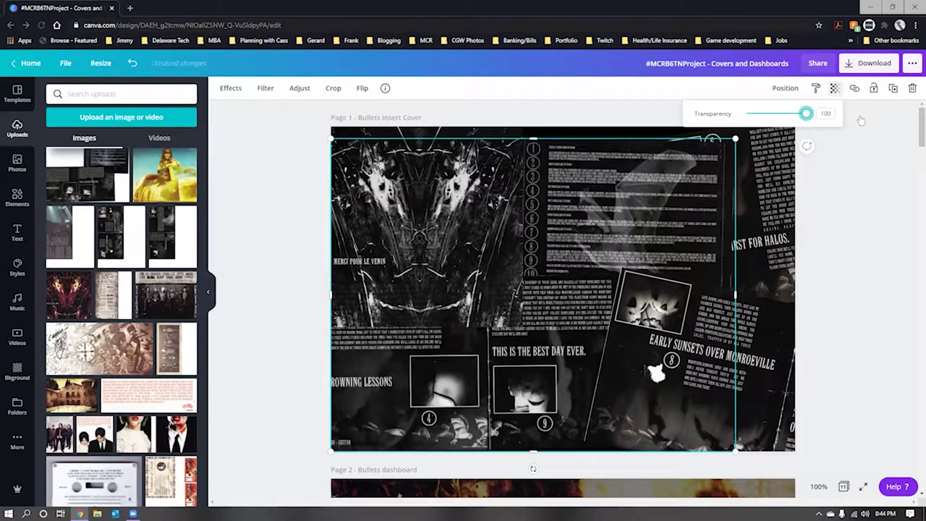
pyautogui.moveTo(807, 115); pyautogui.dragTo(769, 116)
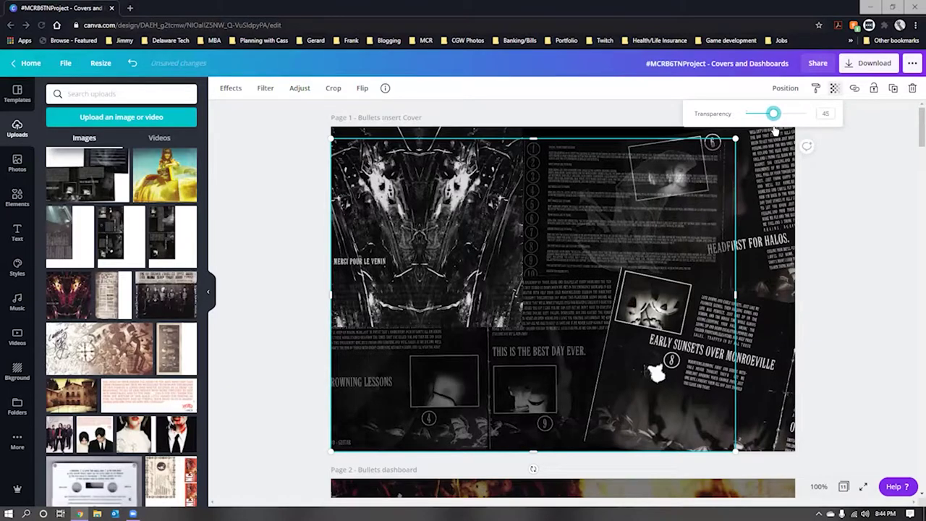
pyautogui.click(849, 225)
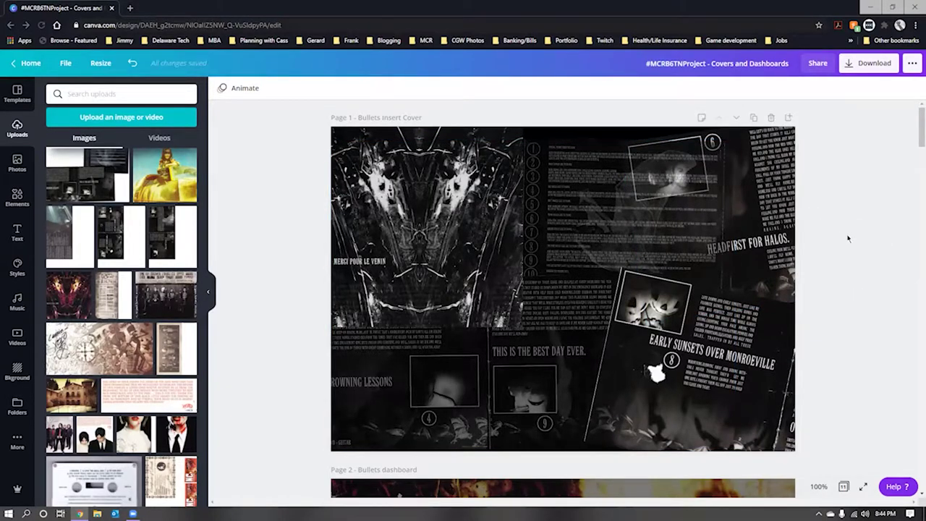
# Add the uploaded scan containing the CD and album cover to the Bullets dashboard page
pyautogui.scroll(-5, 857, 246)
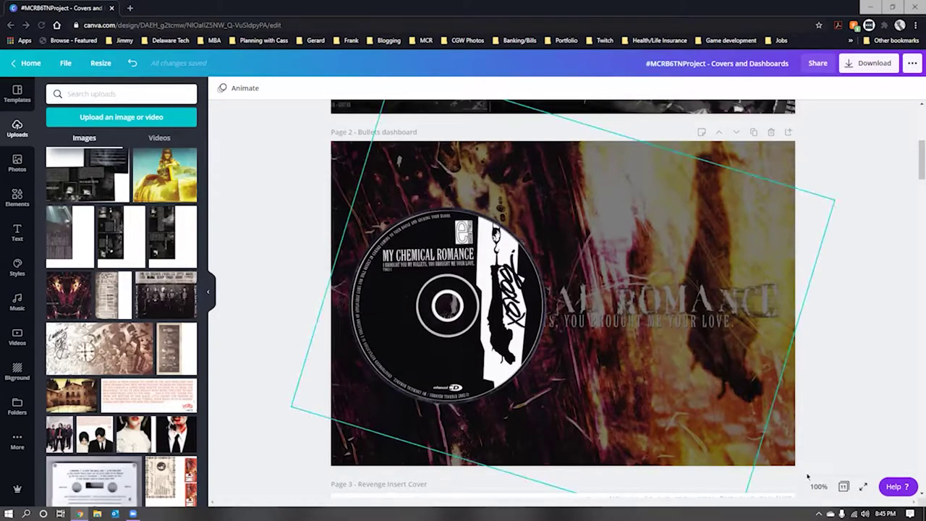
pyautogui.click(425, 351)
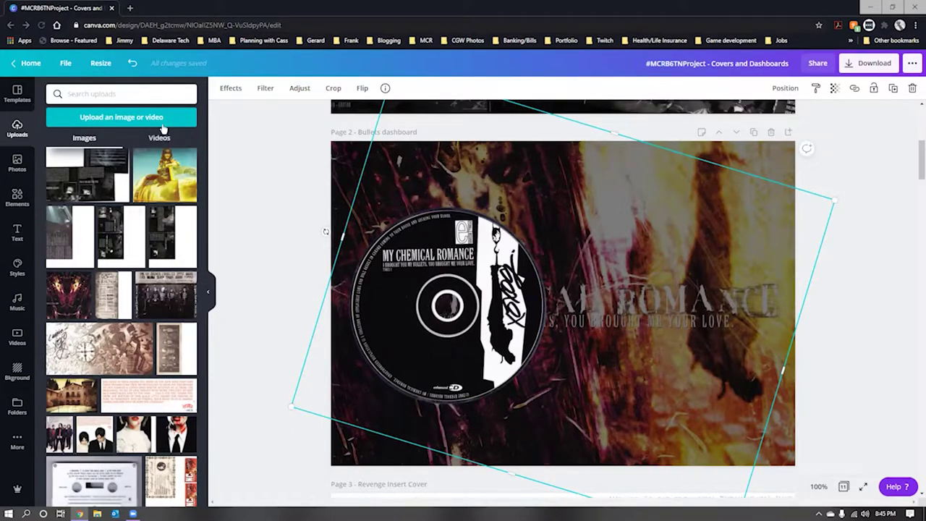
pyautogui.scroll(-5, 158, 229)
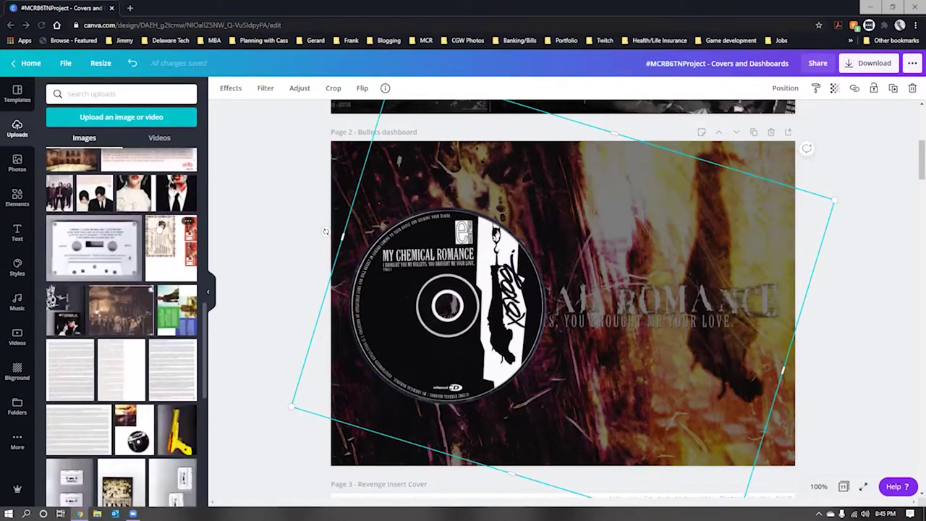
pyautogui.click(136, 430)
pyautogui.moveTo(562, 441); pyautogui.dragTo(423, 321)
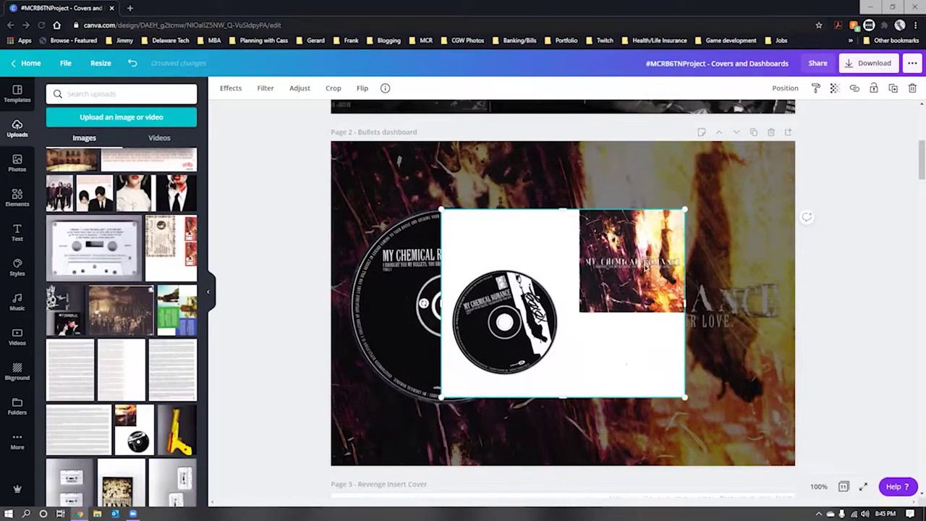
# Crop the added scan down to just the CD and position it over the album lettering beside the large disc
pyautogui.moveTo(539, 320); pyautogui.dragTo(671, 293)
pyautogui.moveTo(786, 289); pyautogui.dragTo(662, 292)
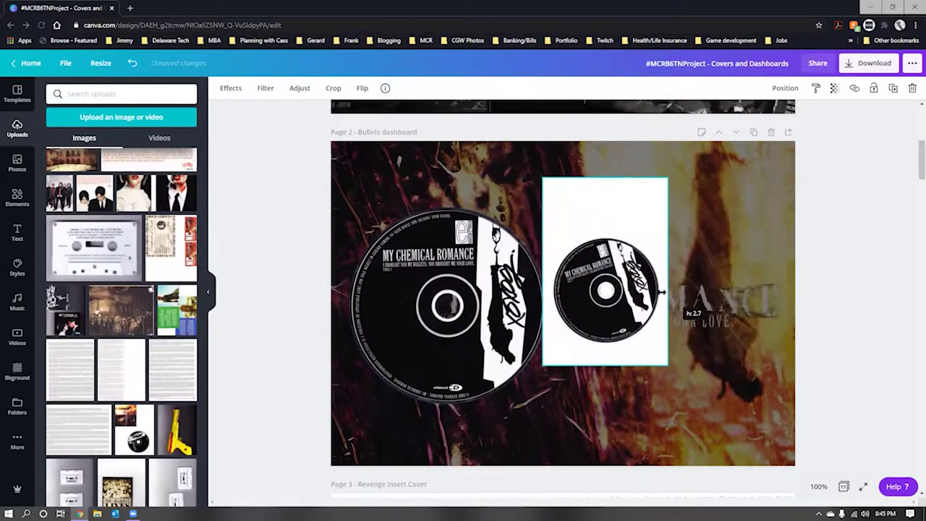
pyautogui.moveTo(605, 366); pyautogui.dragTo(603, 346)
pyautogui.moveTo(600, 177); pyautogui.dragTo(600, 225)
pyautogui.moveTo(605, 286); pyautogui.dragTo(637, 270)
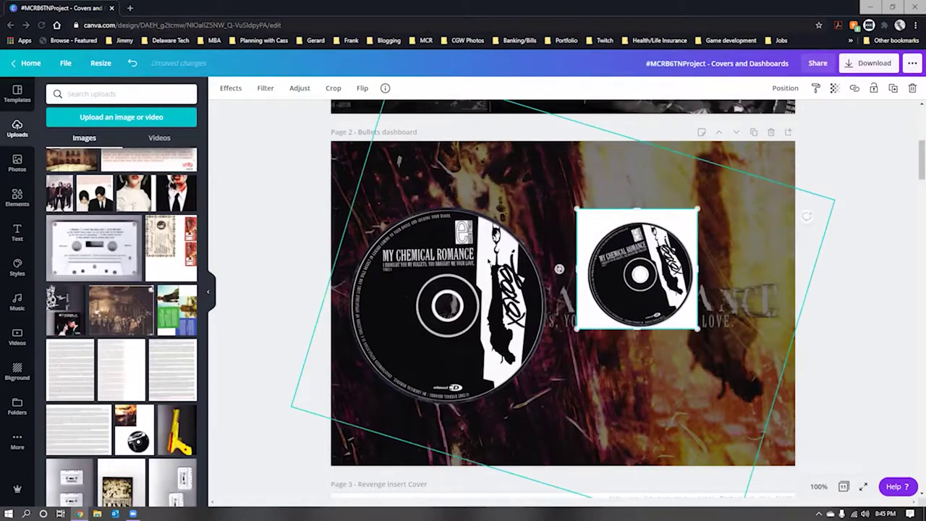
pyautogui.press('Return')
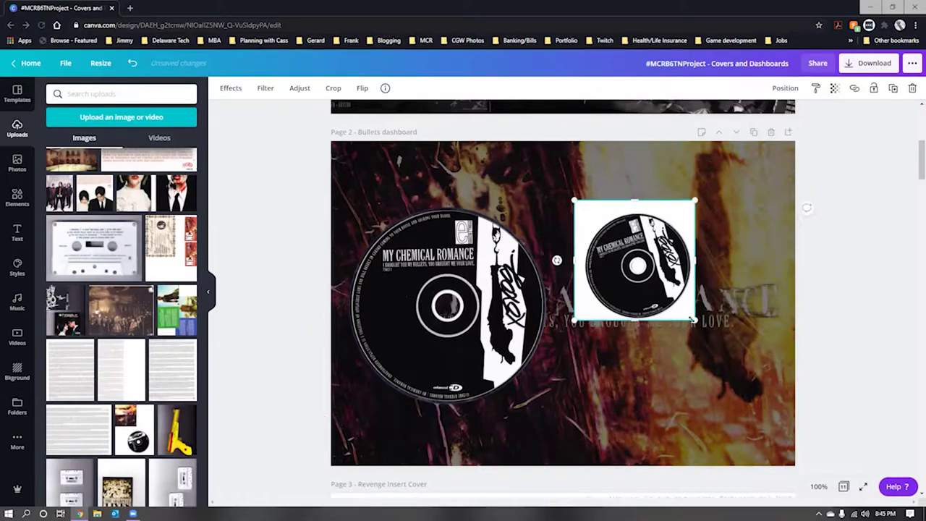
# Extend the small CD image's crop slightly at its lower and right edges, and shift the image up and to the right
pyautogui.moveTo(637, 321); pyautogui.dragTo(637, 330)
pyautogui.moveTo(695, 265); pyautogui.dragTo(700, 265)
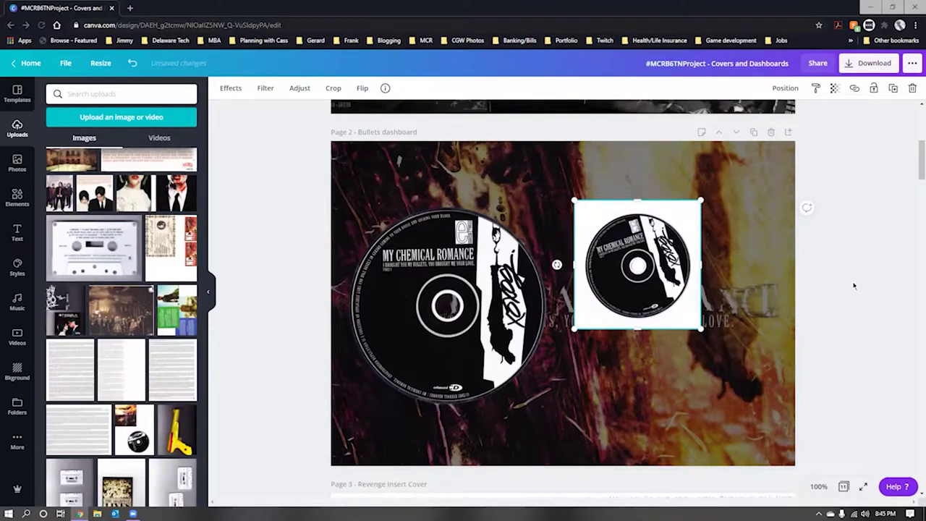
pyautogui.moveTo(644, 308); pyautogui.dragTo(651, 291)
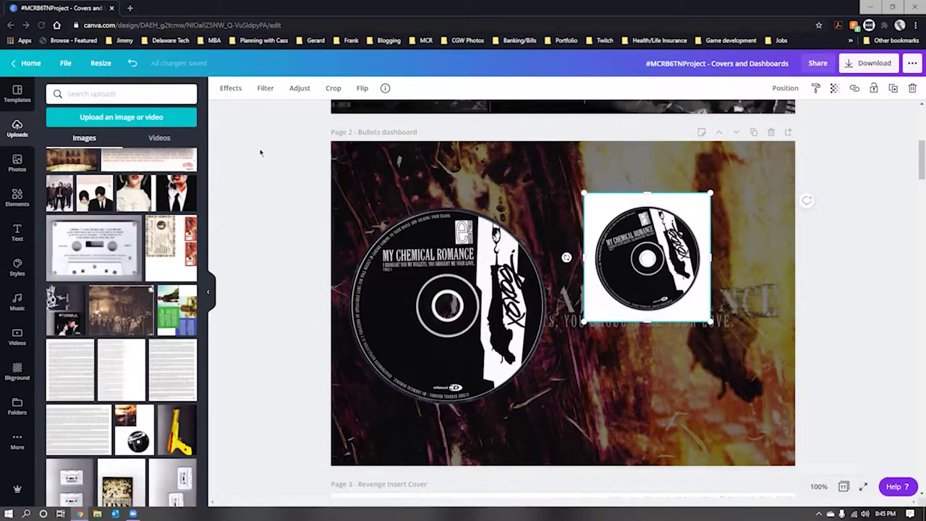
# Move the small CD image above the album lettering and remove its white background with Background Remover
pyautogui.click(231, 88)
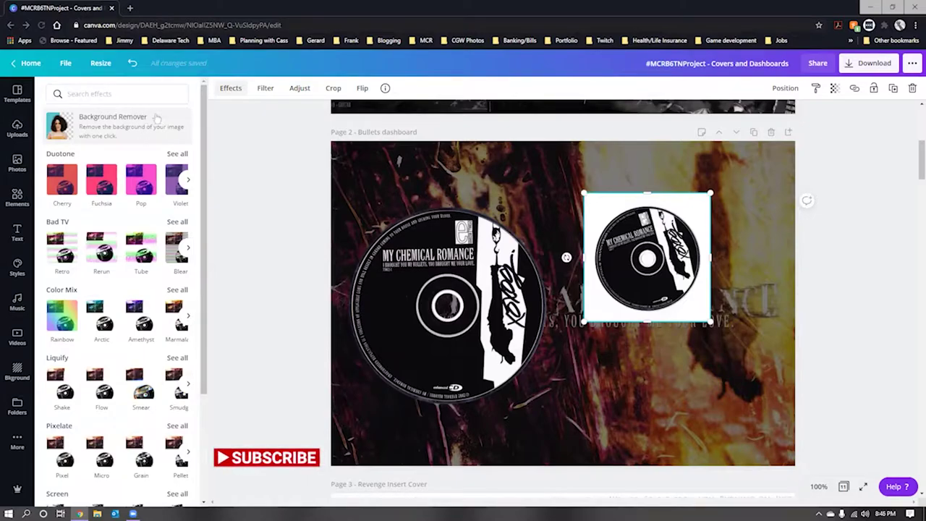
pyautogui.moveTo(680, 272); pyautogui.dragTo(676, 246)
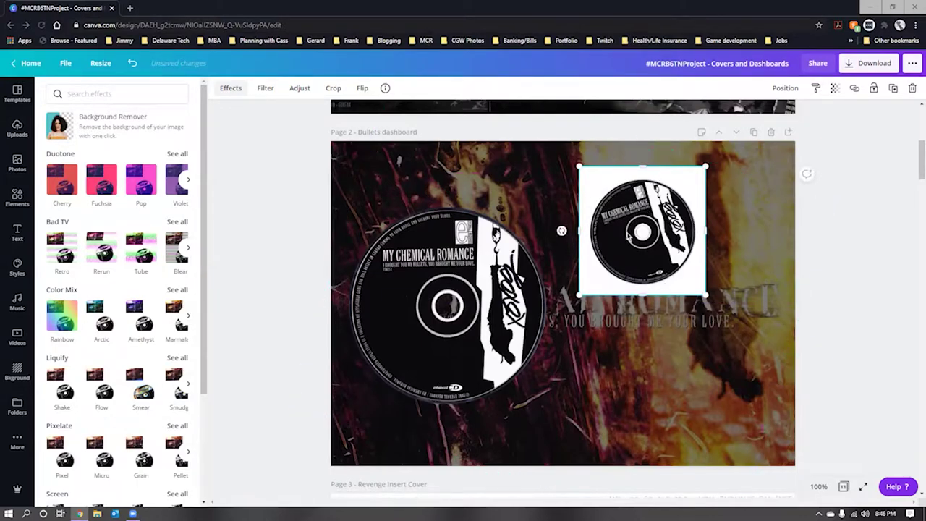
pyautogui.click(109, 121)
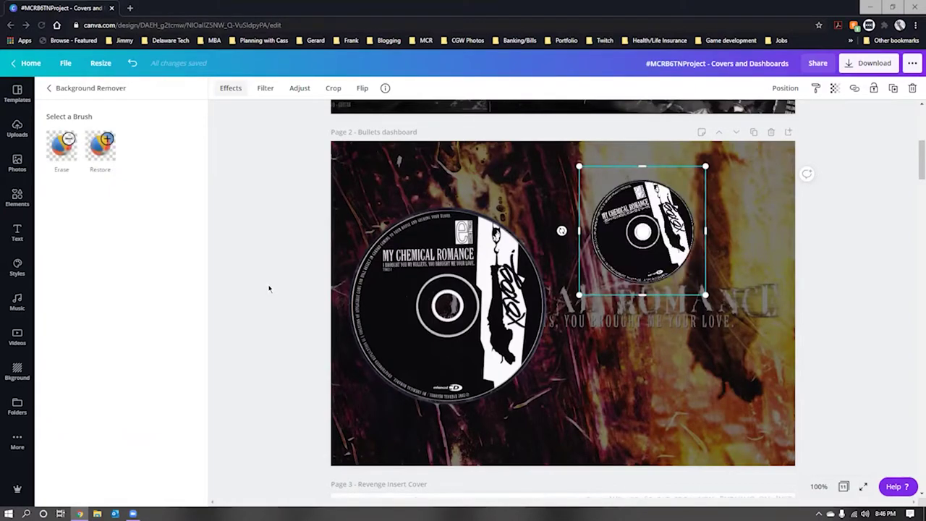
# Move the cut-out CD closer to the large disc, and delete it from the Bullets dashboard page
pyautogui.click(642, 231)
pyautogui.moveTo(642, 232); pyautogui.dragTo(592, 214)
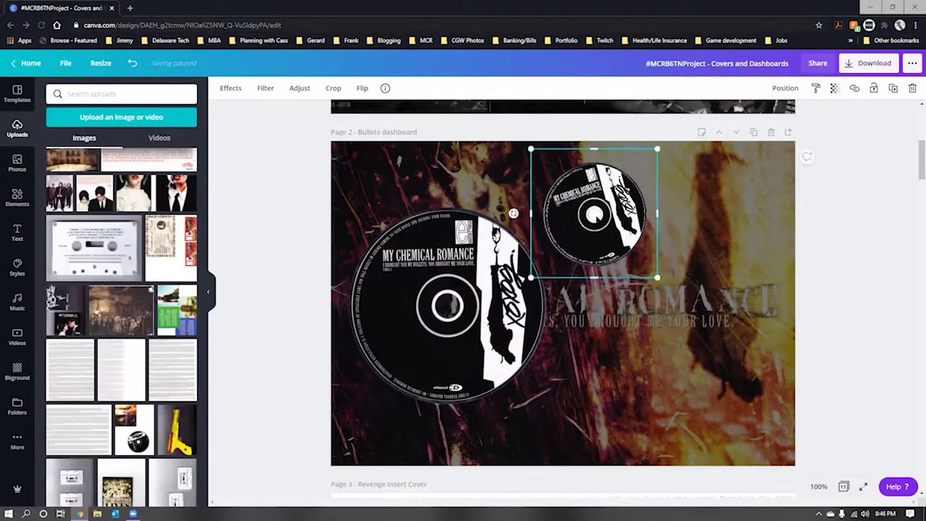
pyautogui.moveTo(592, 214); pyautogui.dragTo(588, 221)
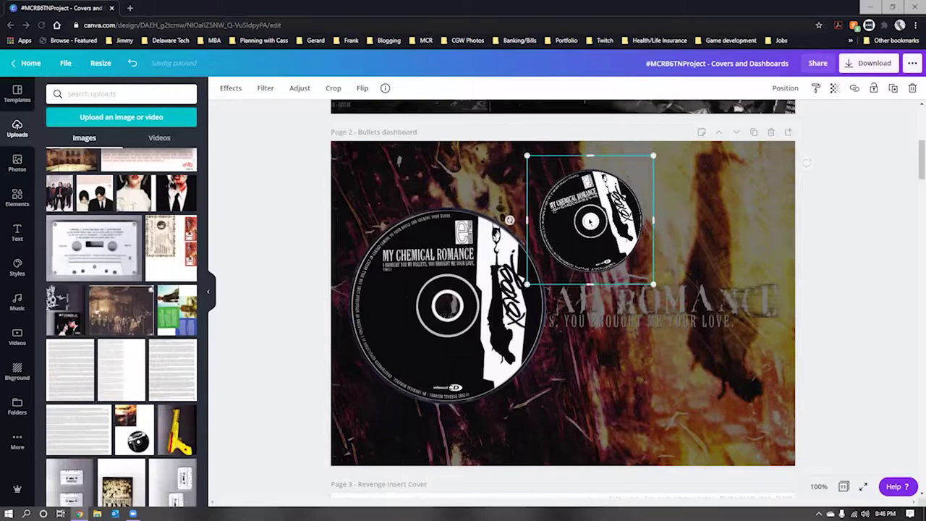
pyautogui.press('Delete')
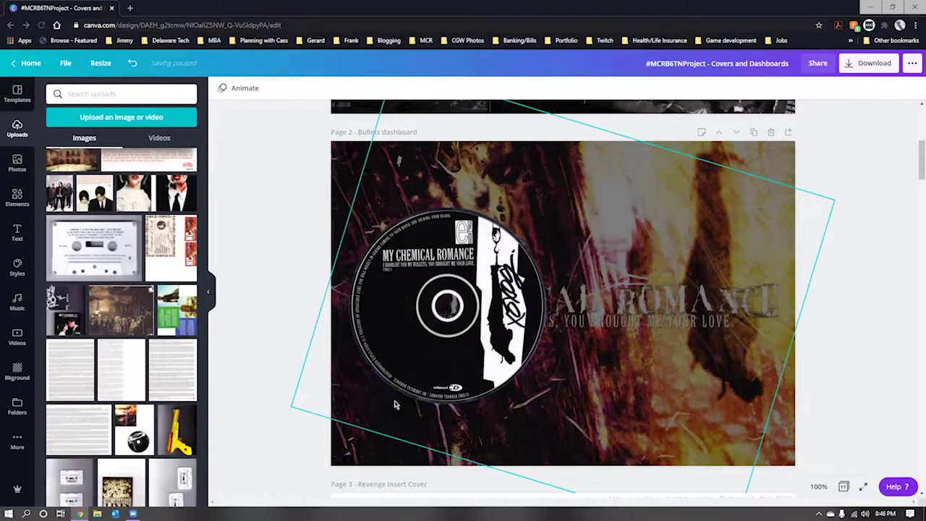
pyautogui.click(311, 231)
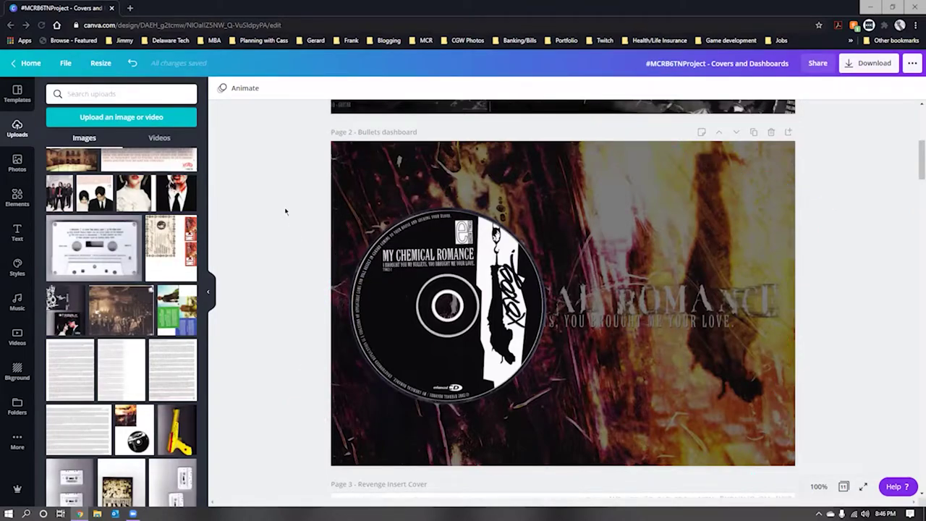
pyautogui.click(752, 165)
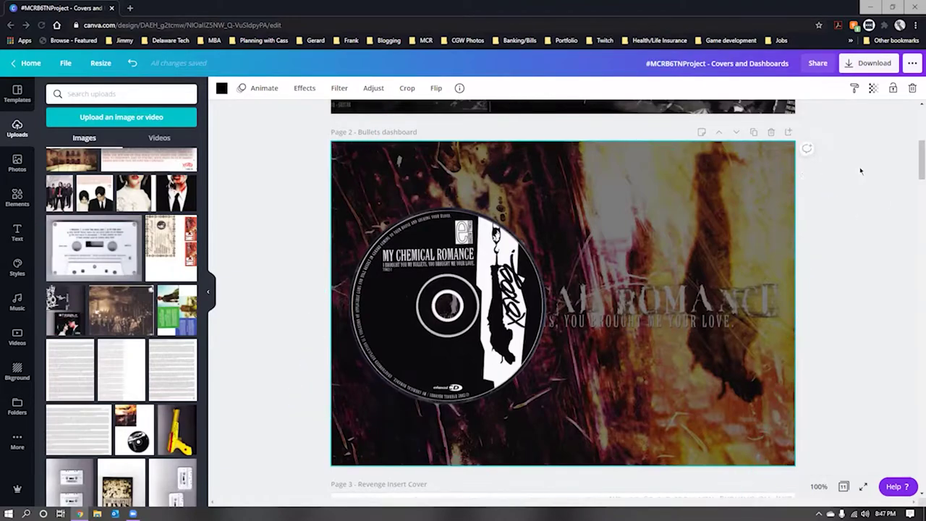
pyautogui.click(903, 232)
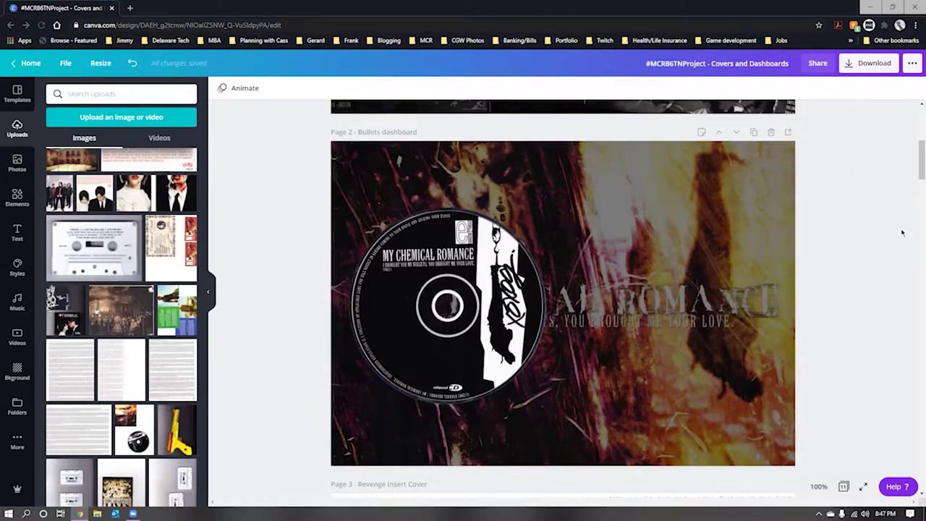
# Try placing an uploaded lyrics text scan on the Revenge Insert Cover page, and undo its placement
pyautogui.scroll(-3, 905, 221)
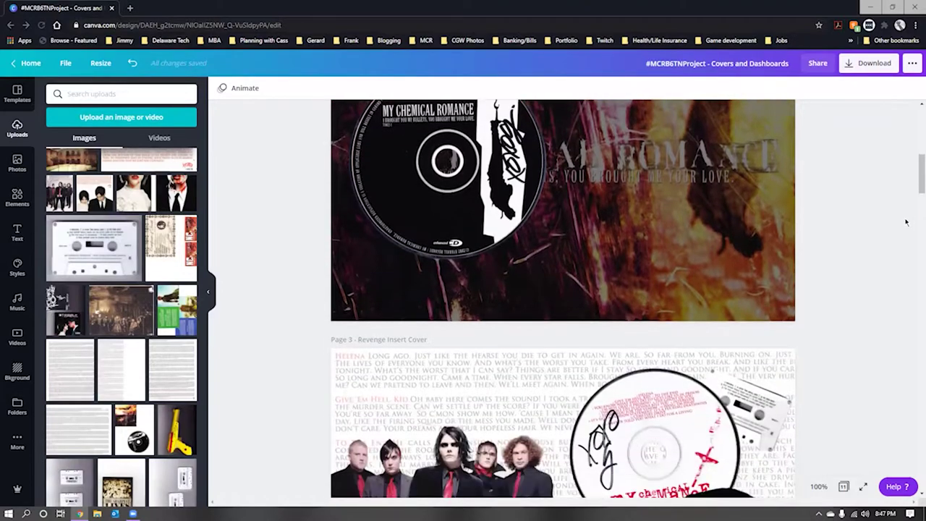
pyautogui.scroll(-2, 907, 222)
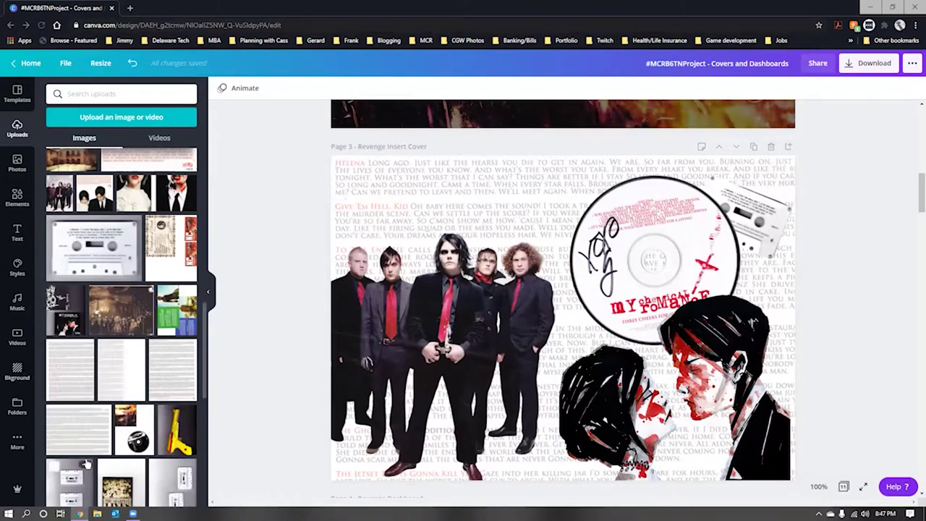
pyautogui.click(79, 438)
pyautogui.moveTo(571, 269); pyautogui.dragTo(552, 212)
pyautogui.hotkey('ctrl', 'z')
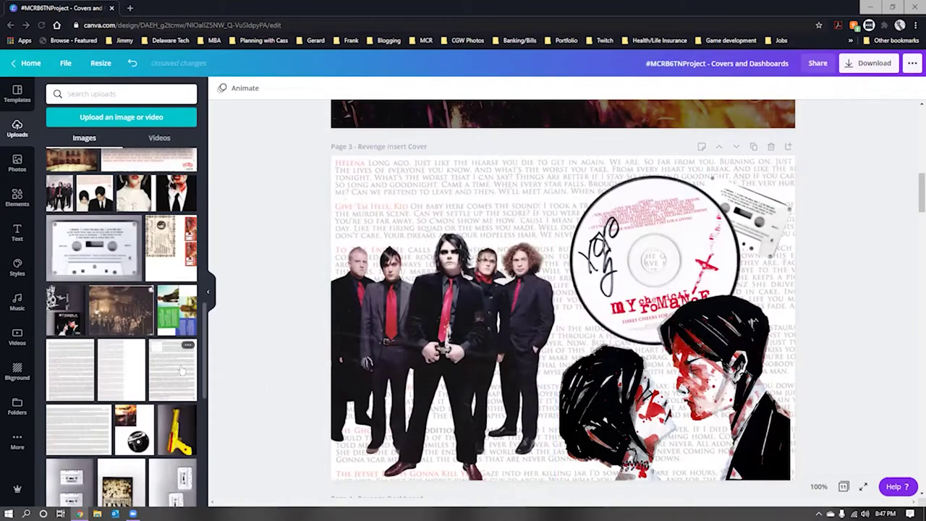
pyautogui.hotkey('ctrl', 'z')
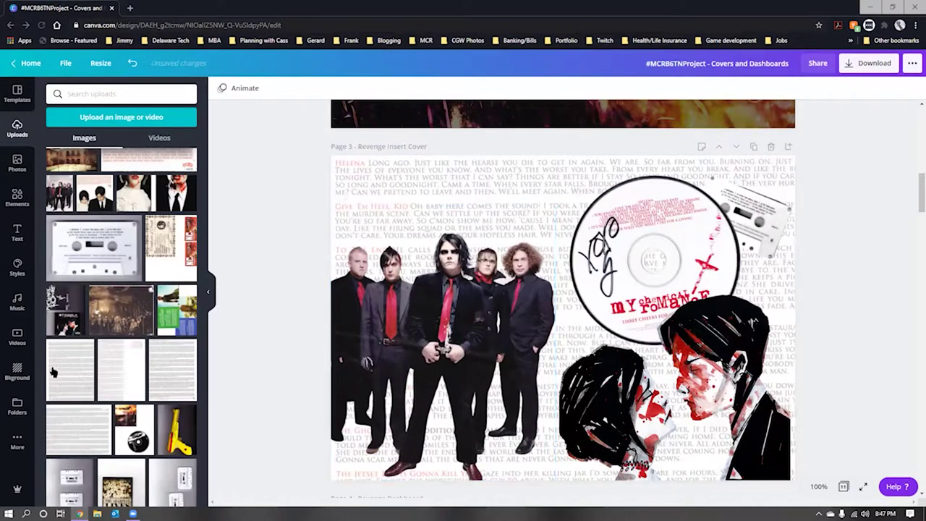
# Restore the lyrics text scan on the Revenge Insert Cover page and delete it
pyautogui.hotkey('ctrl', 'y')
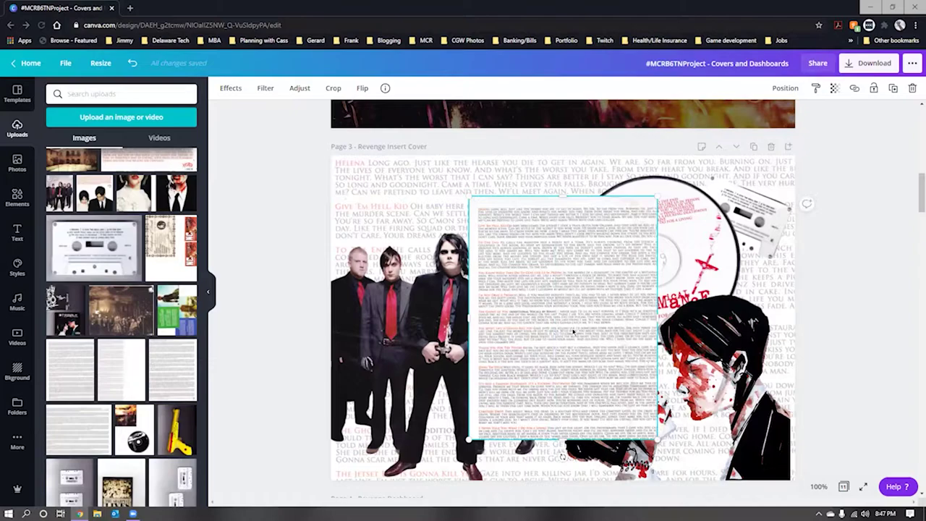
pyautogui.press('Delete')
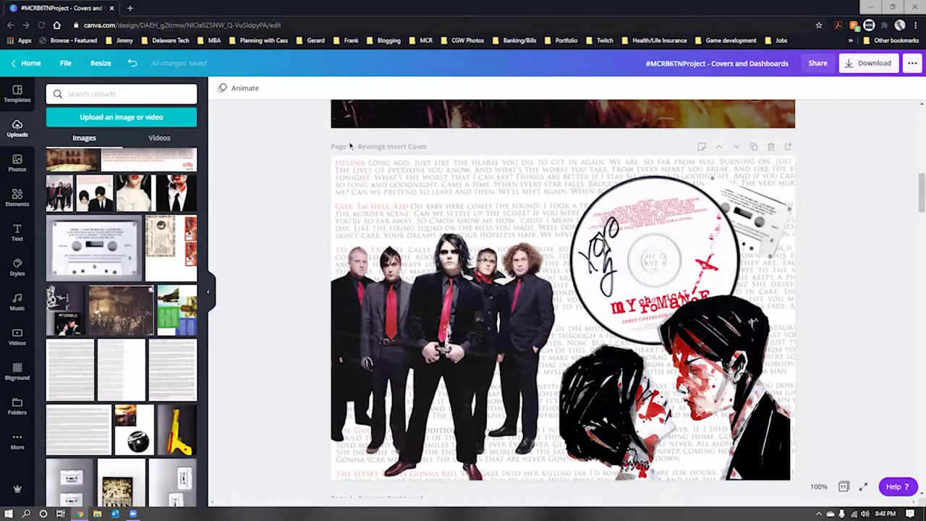
# Check the transparency setting of the lyrics background image on the Revenge Insert Cover page
pyautogui.click(426, 184)
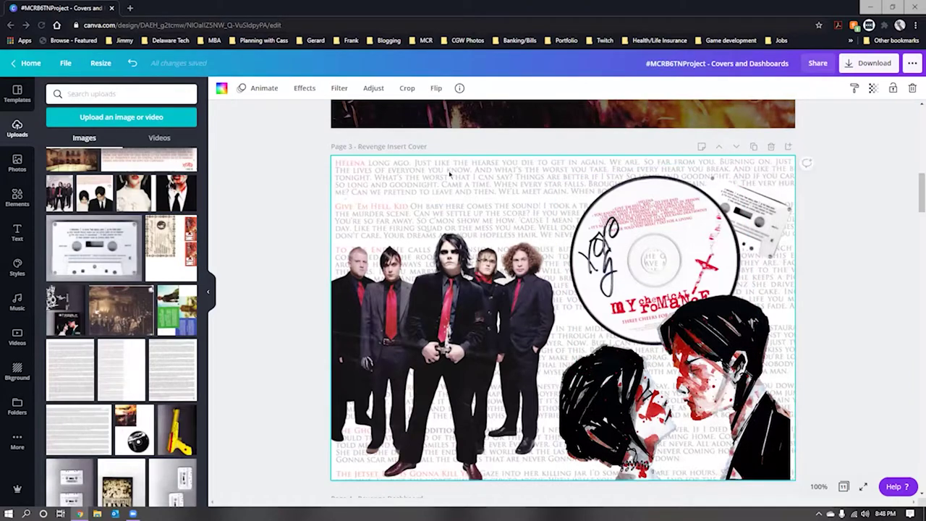
pyautogui.click(874, 88)
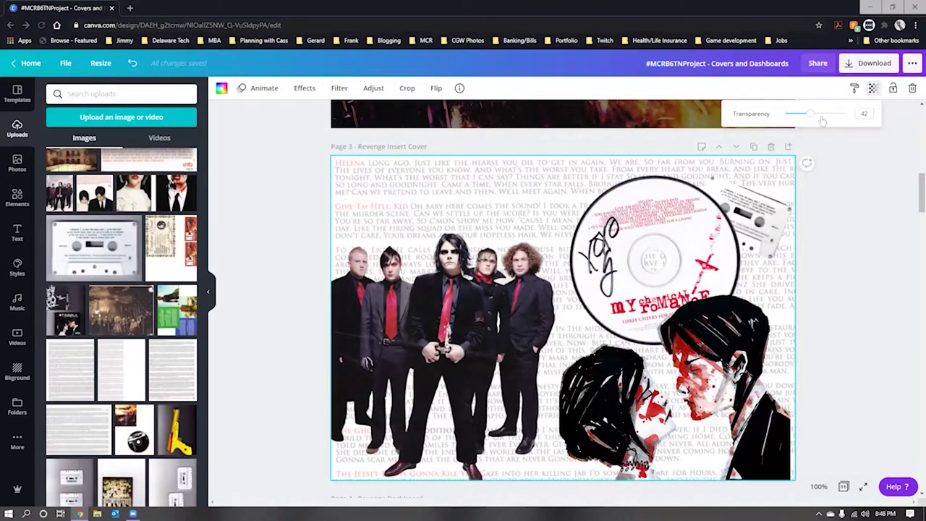
pyautogui.moveTo(811, 113)
pyautogui.mouseDown()
pyautogui.moveTo(874, 118)
pyautogui.moveTo(806, 121)
pyautogui.mouseUp()
pyautogui.click(883, 269)
pyautogui.scroll(-1, 875, 276)
pyautogui.scroll(1, 874, 275)
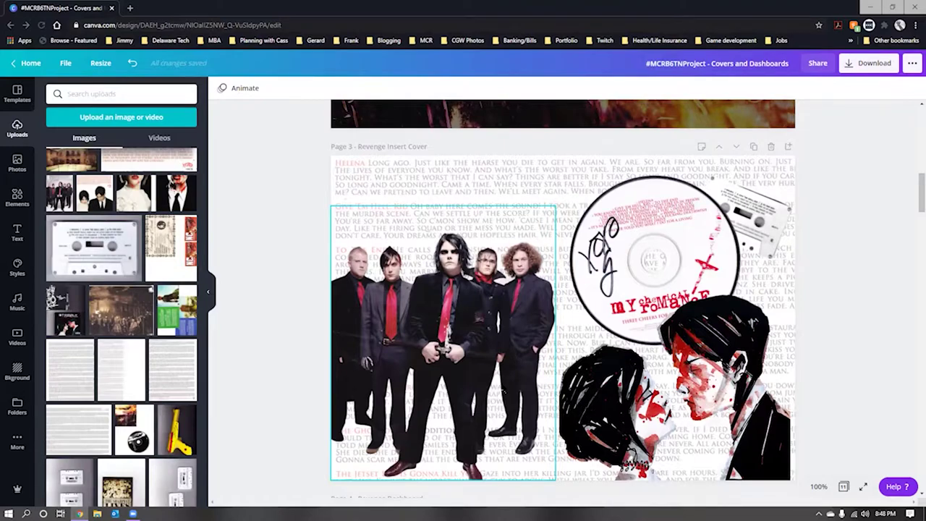
# Place the original uploaded band photo scan beside the cut-out band image on the Revenge Insert Cover page, and delete it
pyautogui.click(505, 389)
pyautogui.click(283, 251)
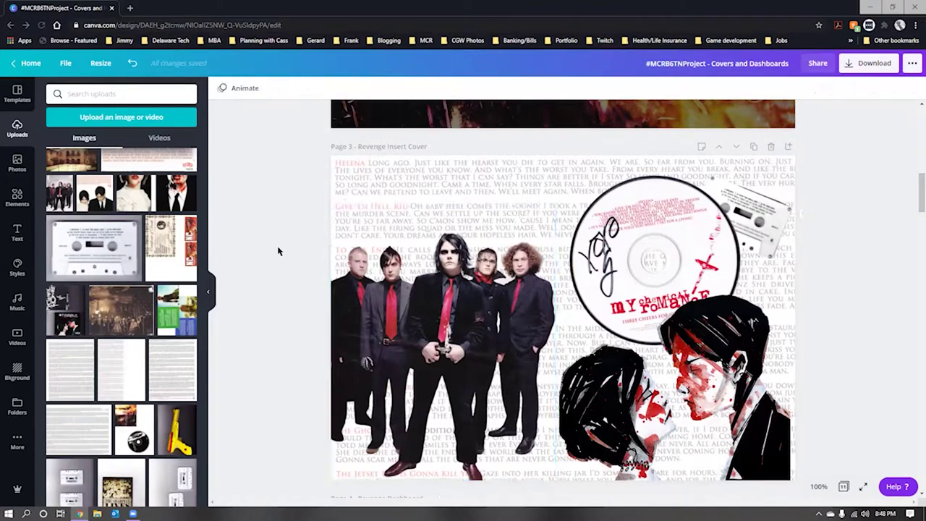
pyautogui.scroll(-1, 283, 240)
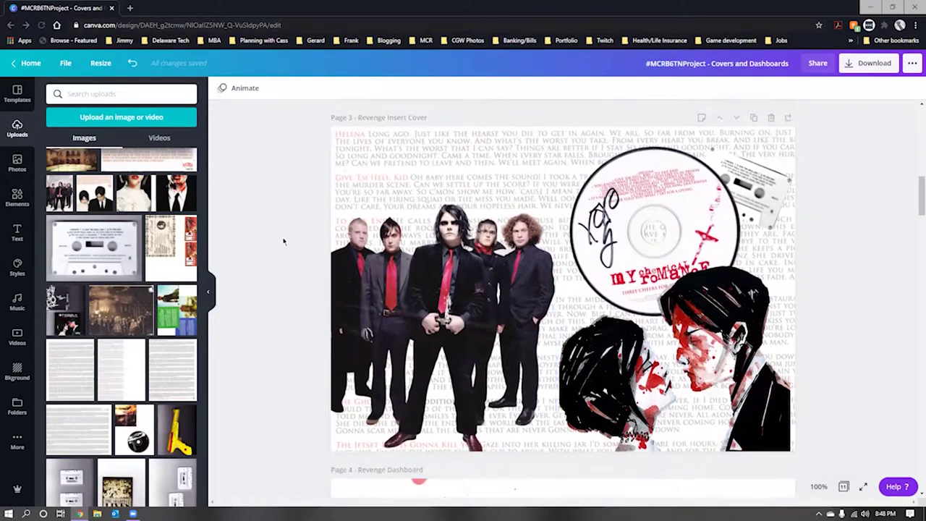
pyautogui.click(483, 270)
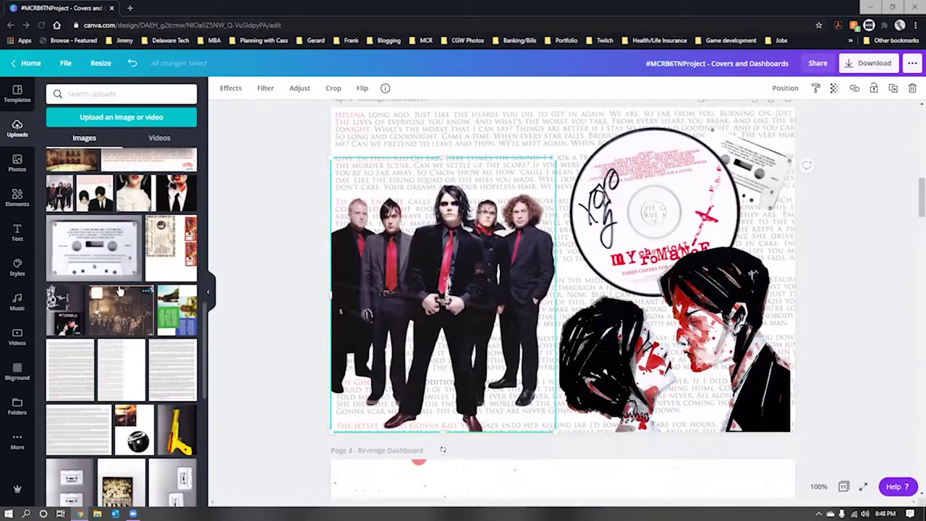
pyautogui.scroll(1, 120, 290)
pyautogui.click(59, 241)
pyautogui.moveTo(585, 243); pyautogui.dragTo(688, 252)
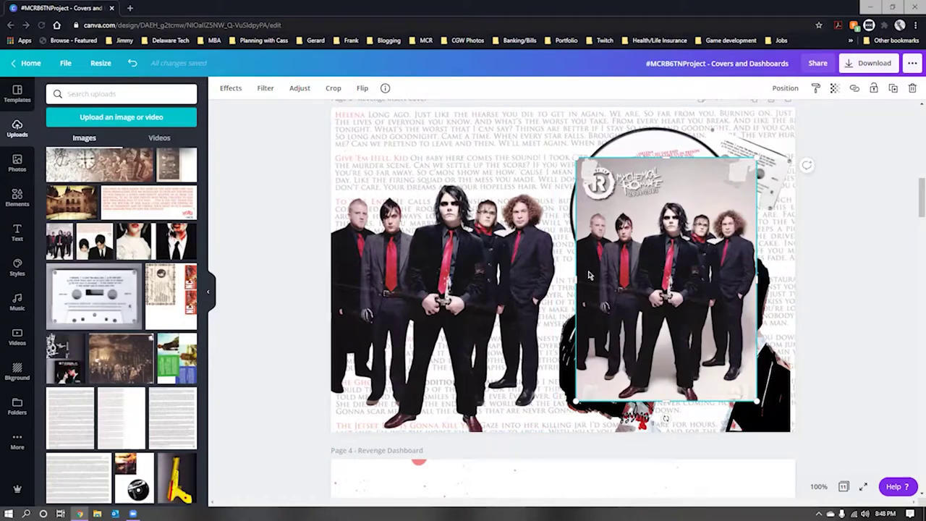
pyautogui.press('Delete')
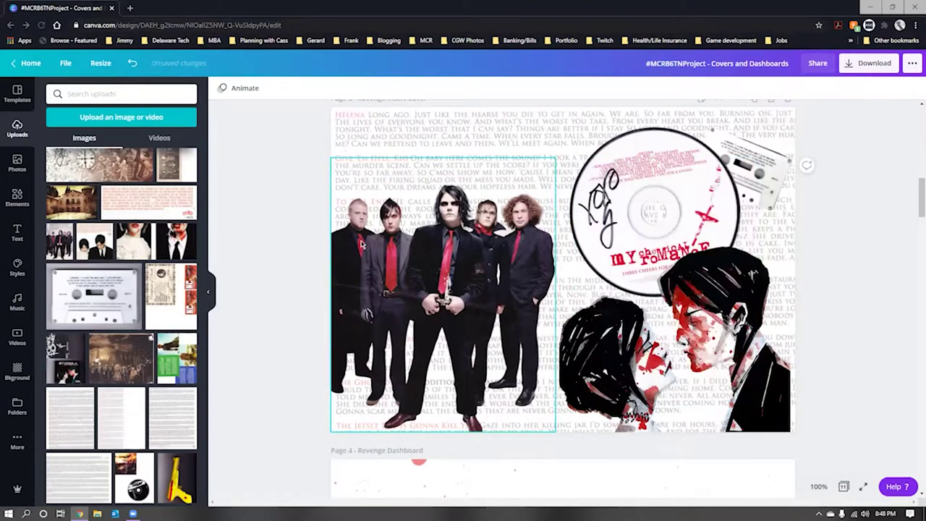
# Examine the cut-out band, illustrated couple and signed CD layers on the Revenge Insert Cover page
pyautogui.click(456, 236)
pyautogui.click(273, 170)
pyautogui.click(775, 365)
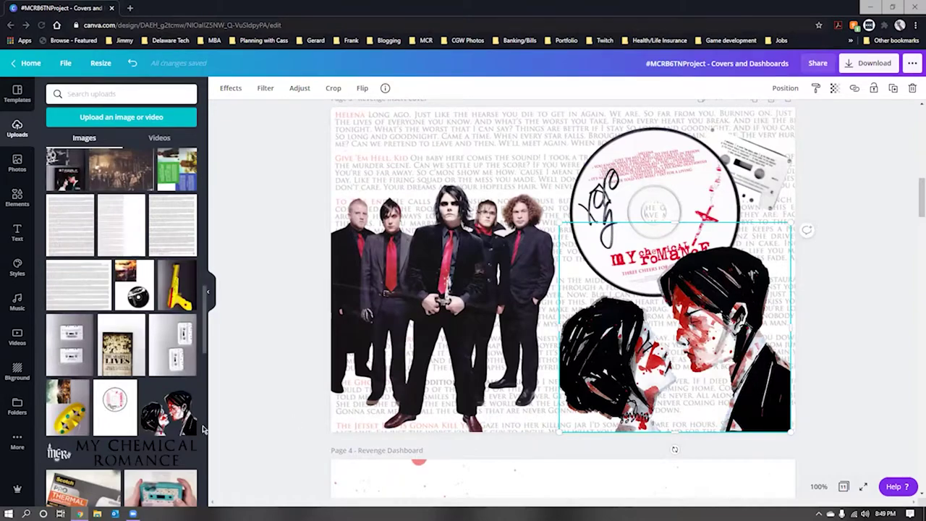
pyautogui.moveTo(165, 424)
pyautogui.click(852, 328)
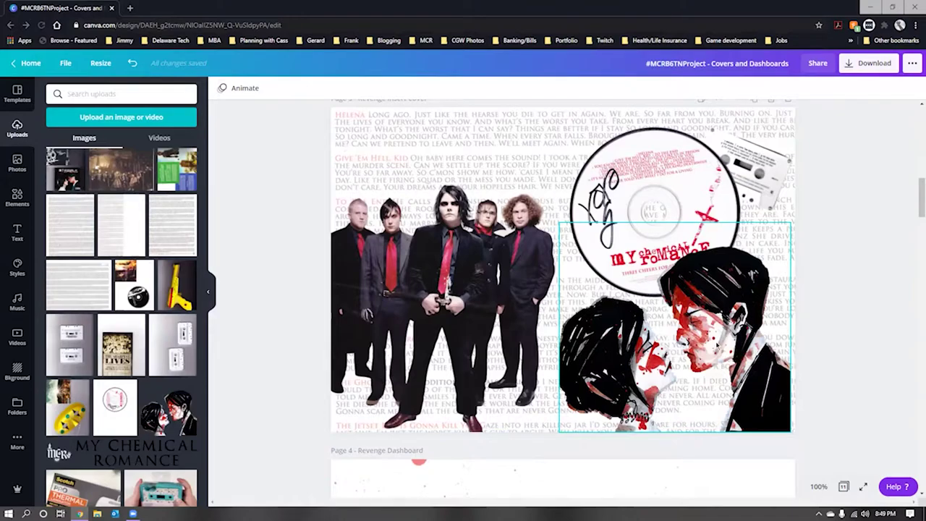
pyautogui.click(667, 179)
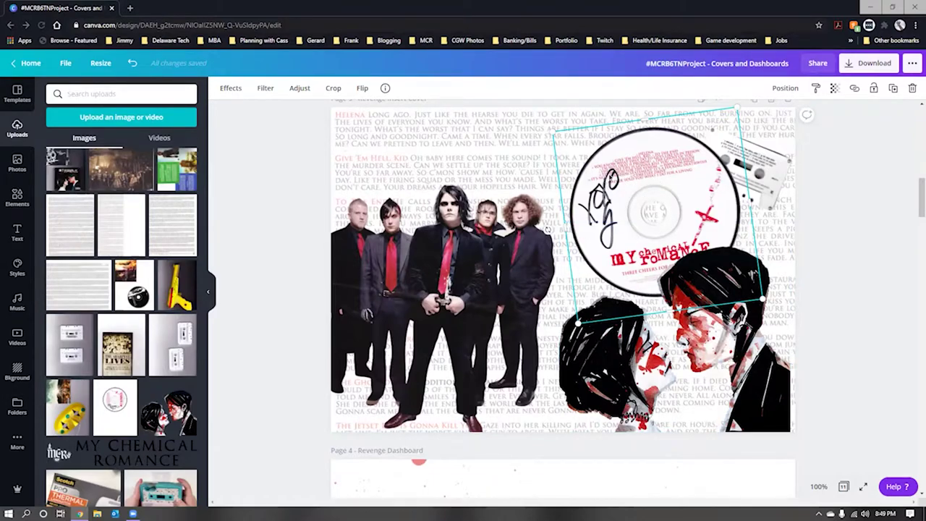
pyautogui.click(829, 267)
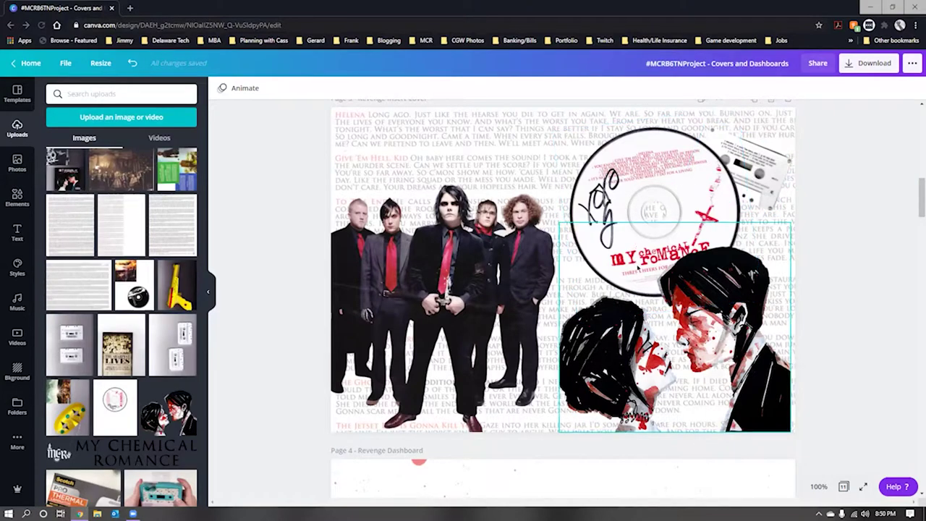
pyautogui.click(629, 198)
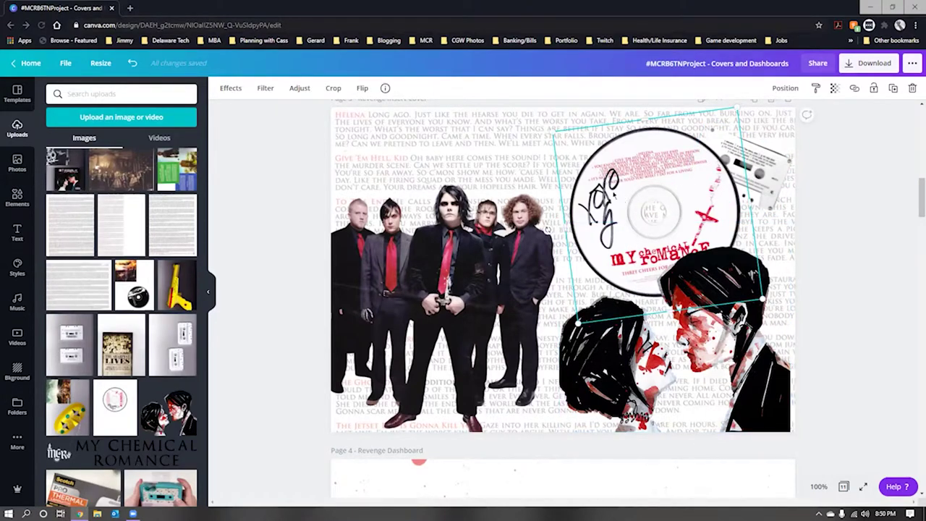
# Compare the signed CD with the black disc on the page above, and examine the cassette behind it
pyautogui.scroll(4, 274, 217)
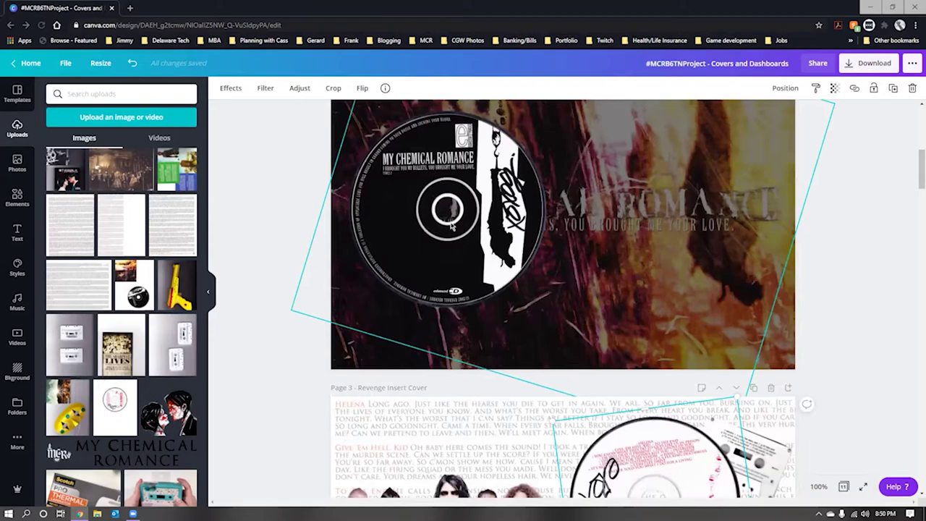
pyautogui.scroll(-2, 450, 226)
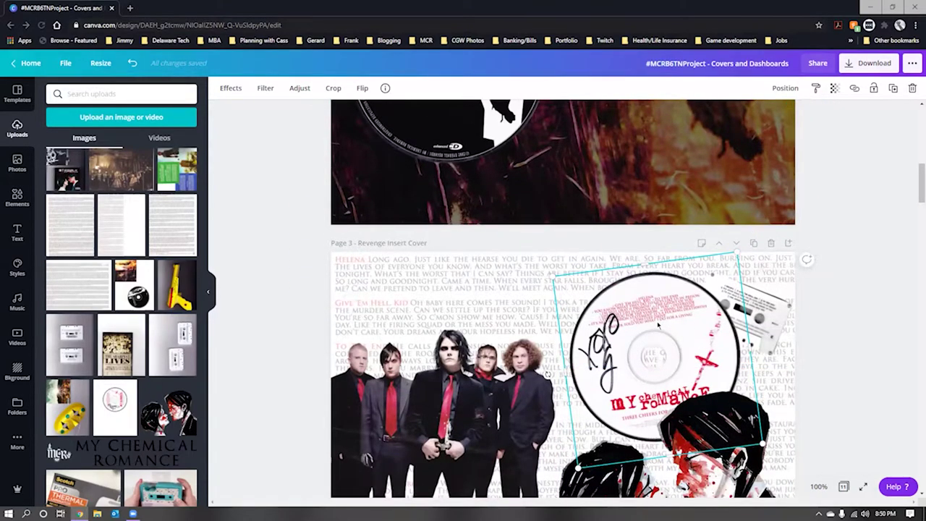
pyautogui.scroll(-1, 658, 326)
pyautogui.click(776, 265)
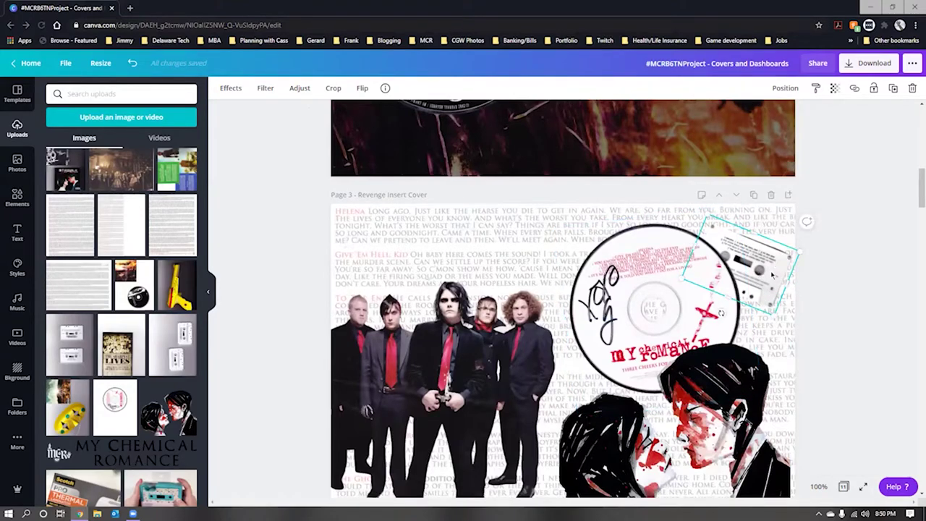
pyautogui.scroll(-1, 854, 296)
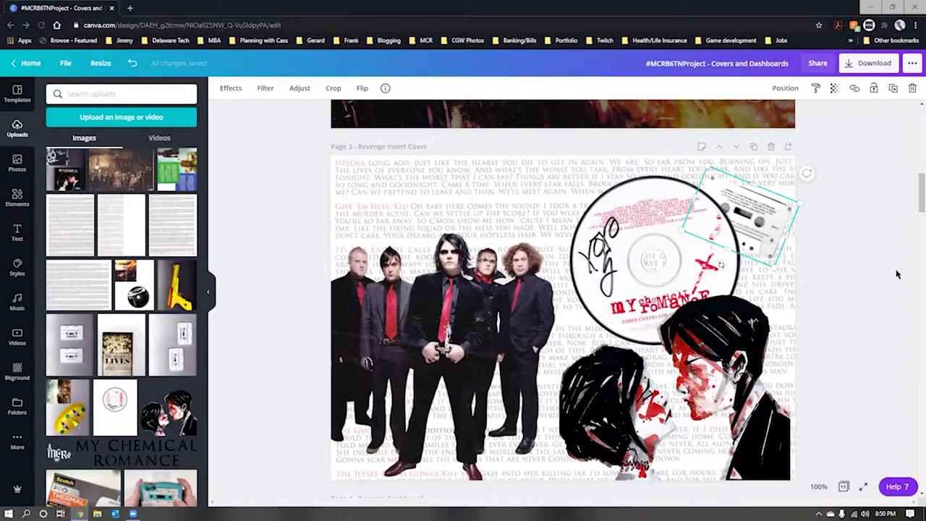
pyautogui.click(815, 223)
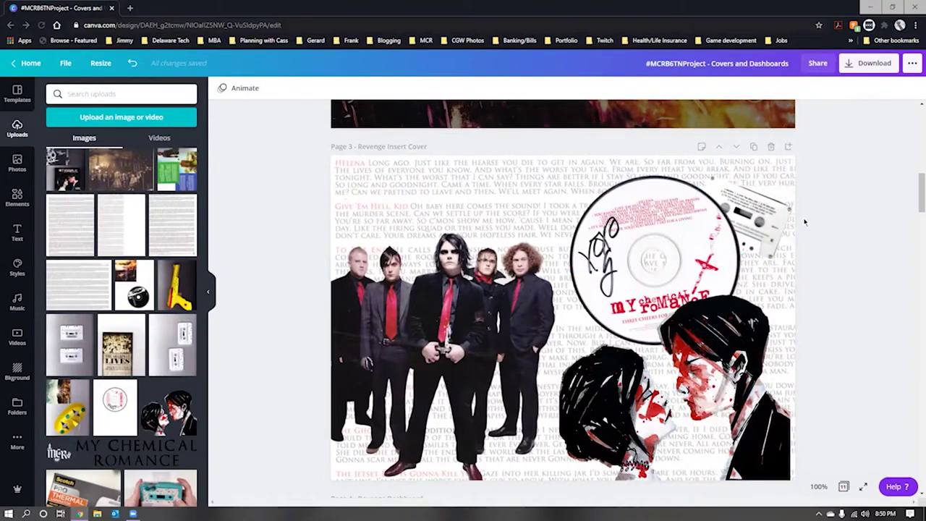
# Examine the faded death certificate and its paperclip on page 5, and view the Elements library the clip belongs to
pyautogui.scroll(-2, 813, 286)
pyautogui.scroll(2, 814, 286)
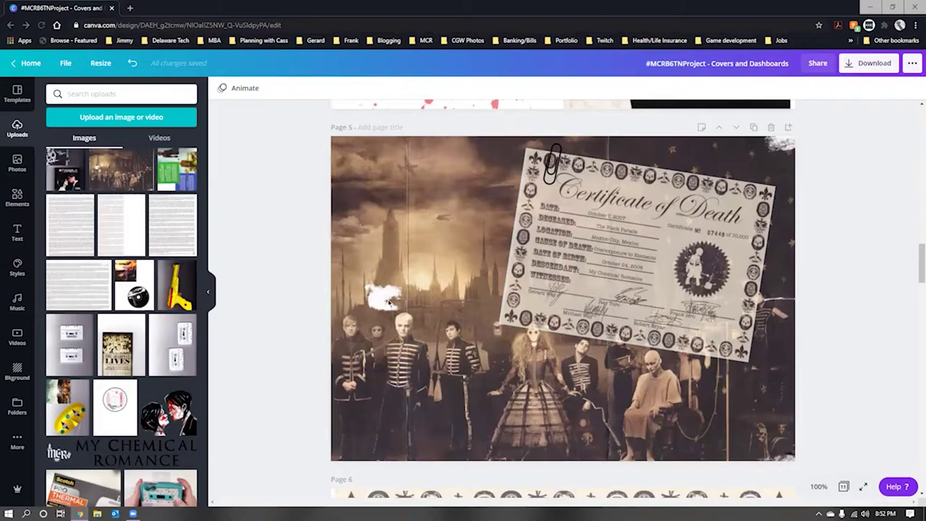
pyautogui.click(598, 238)
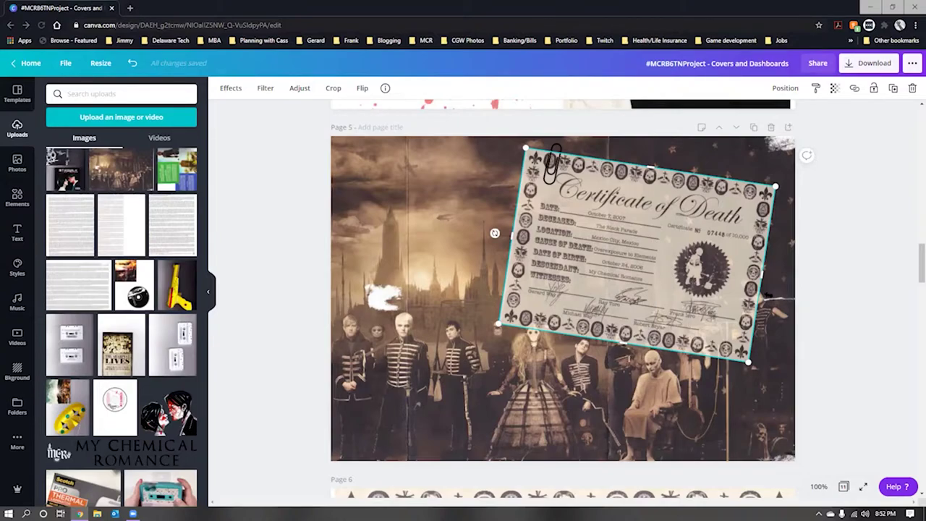
pyautogui.click(829, 273)
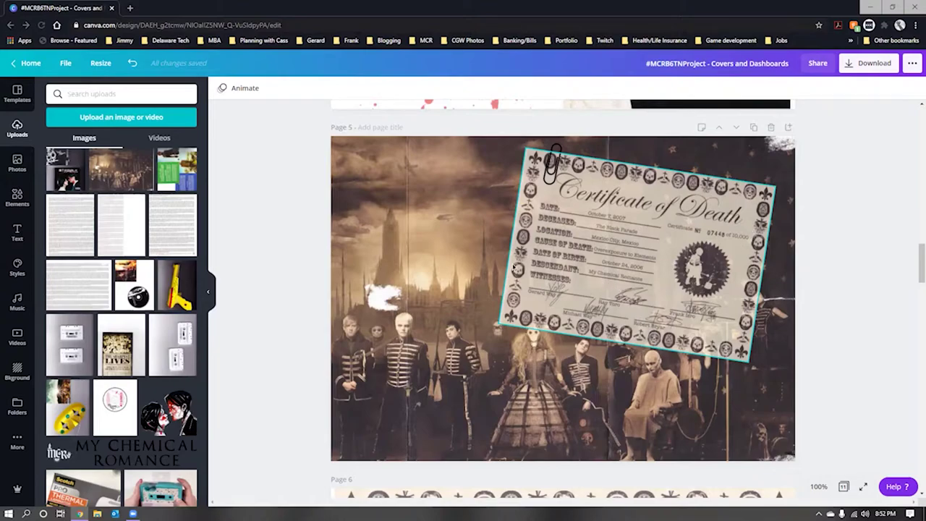
pyautogui.click(551, 159)
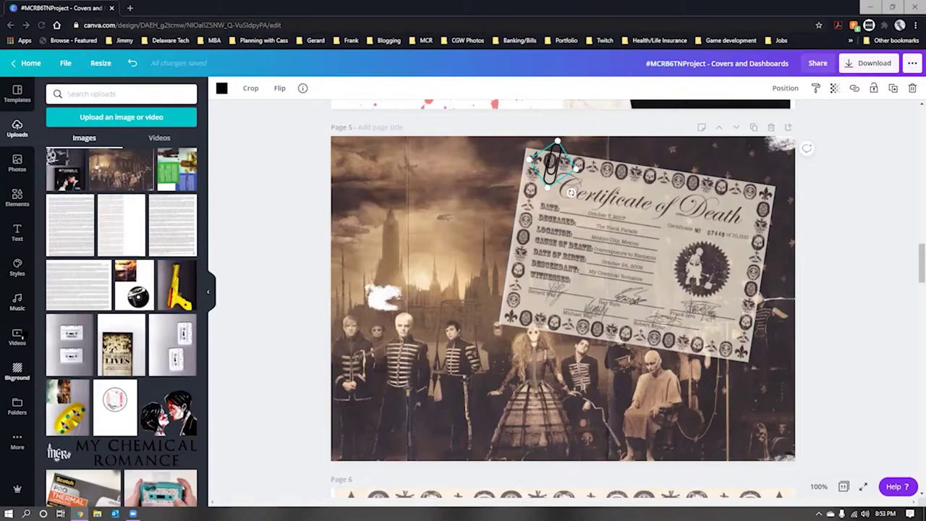
pyautogui.click(16, 196)
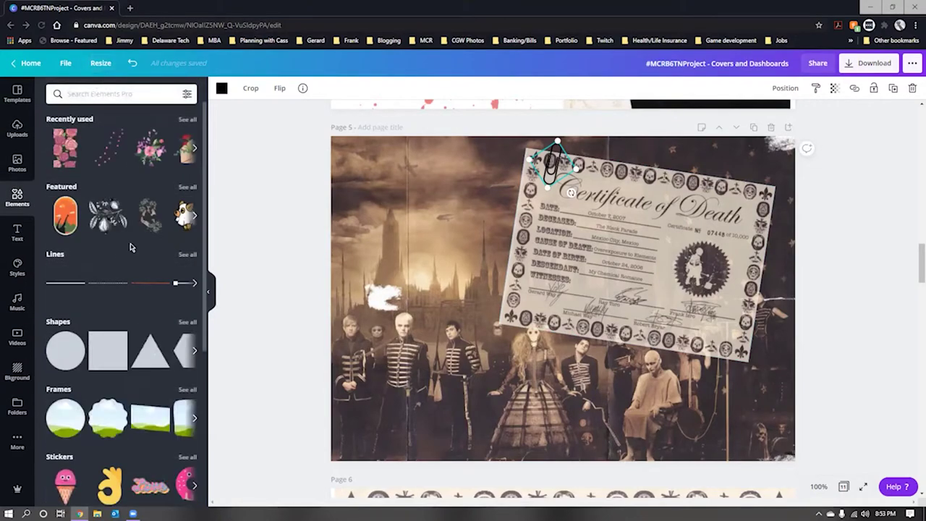
pyautogui.click(804, 237)
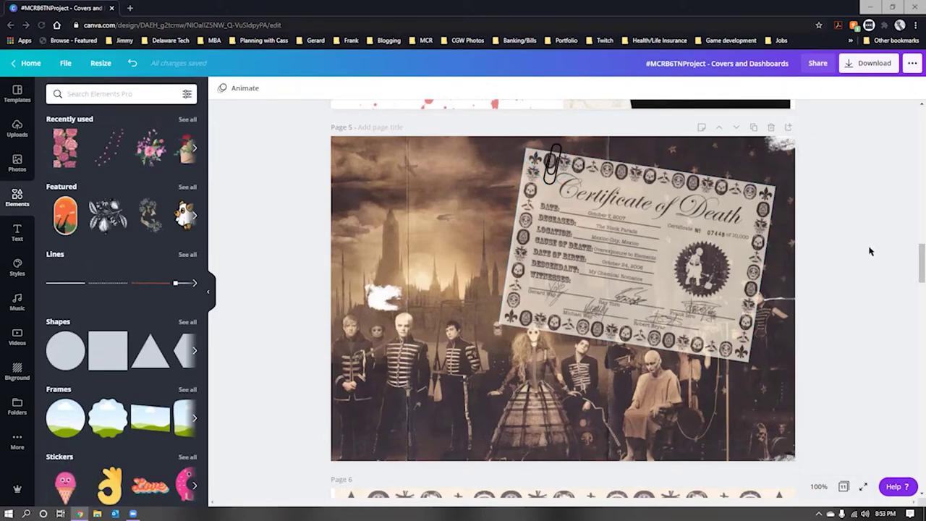
# Review the full-size Certificate of Death on page 6 and The Sharpest Lives collage on page 7
pyautogui.scroll(-5, 871, 252)
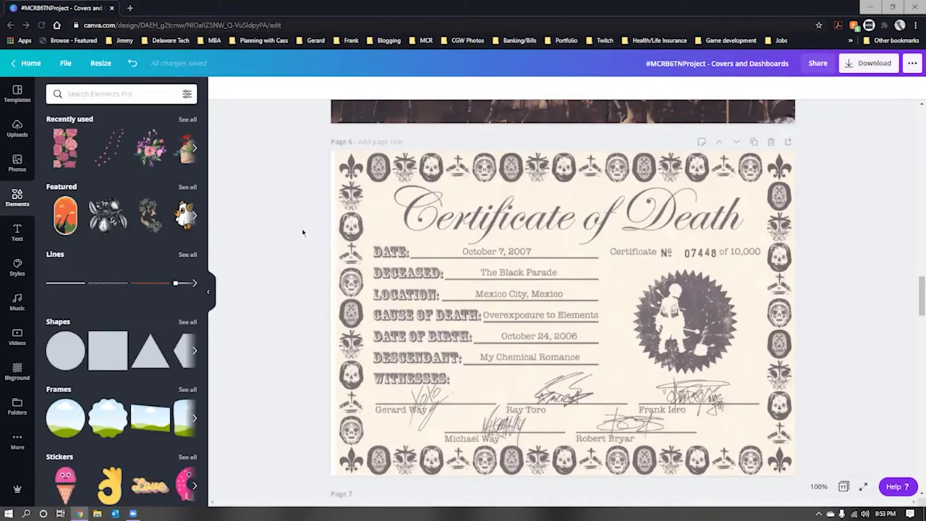
pyautogui.scroll(-3, 310, 232)
pyautogui.scroll(-3, 310, 231)
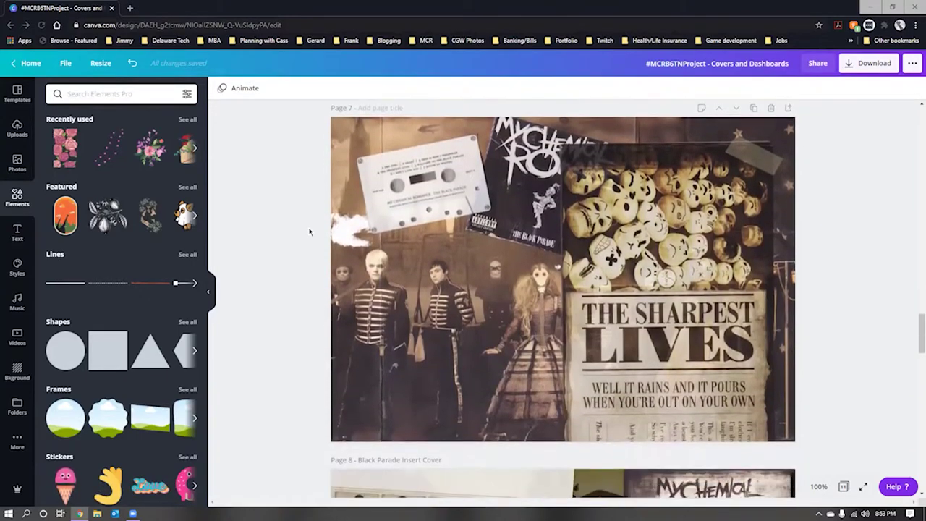
pyautogui.scroll(1, 309, 232)
pyautogui.scroll(-1, 308, 236)
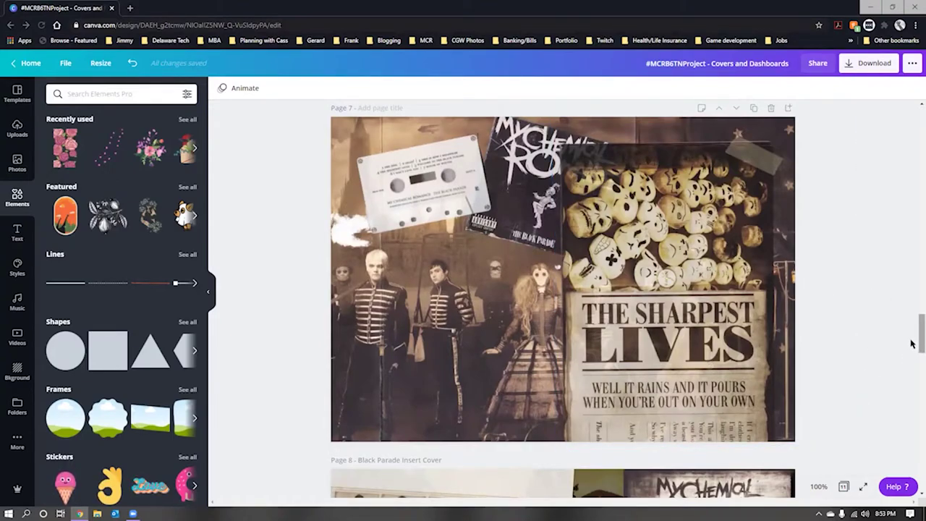
pyautogui.scroll(1, 913, 346)
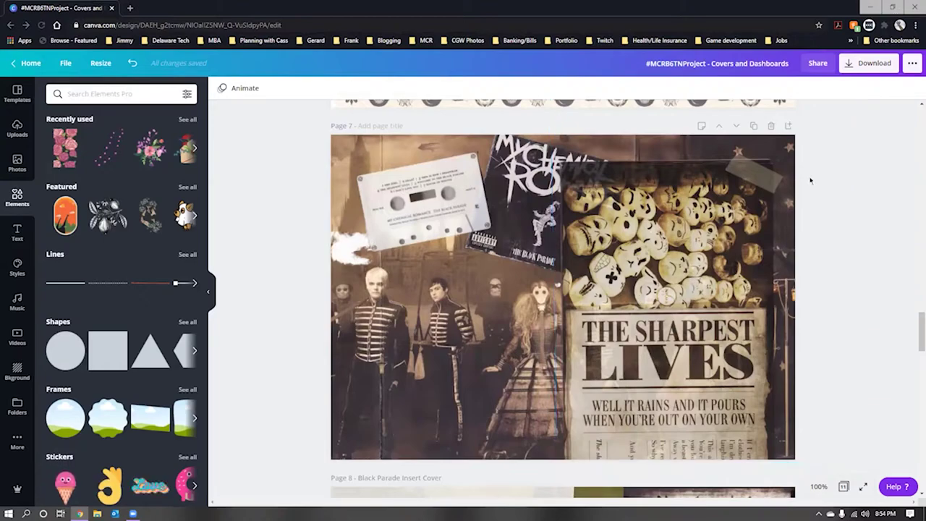
# Examine the tape strip and The Black Parade album cover layers in the page 7 collage
pyautogui.click(731, 150)
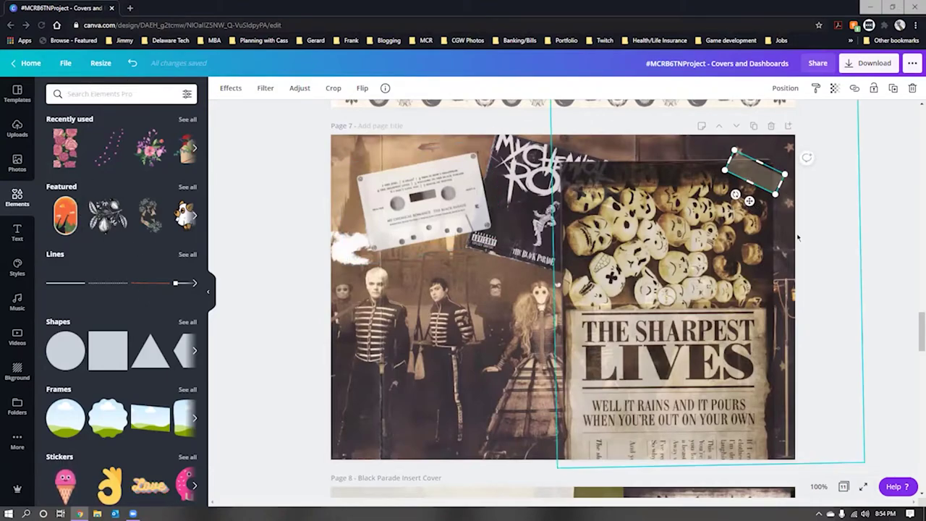
pyautogui.click(858, 224)
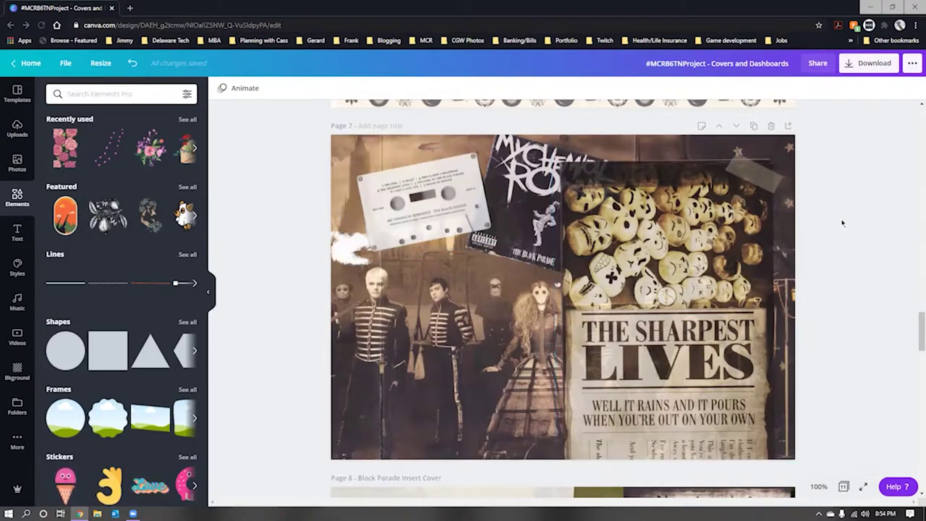
pyautogui.click(524, 148)
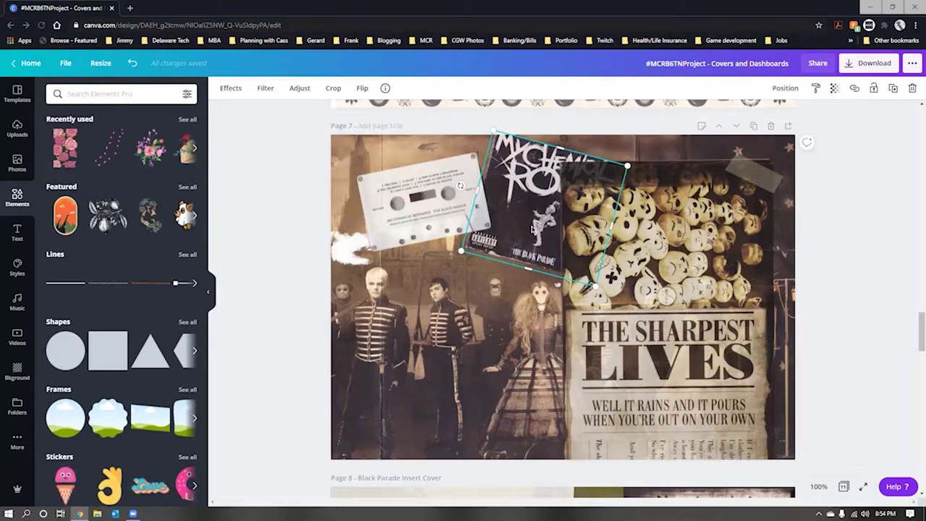
pyautogui.click(251, 281)
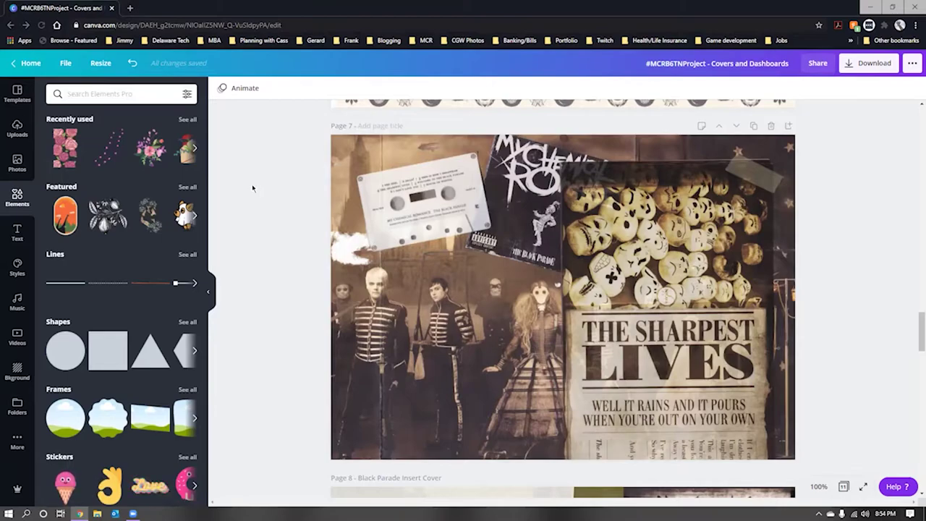
pyautogui.click(606, 274)
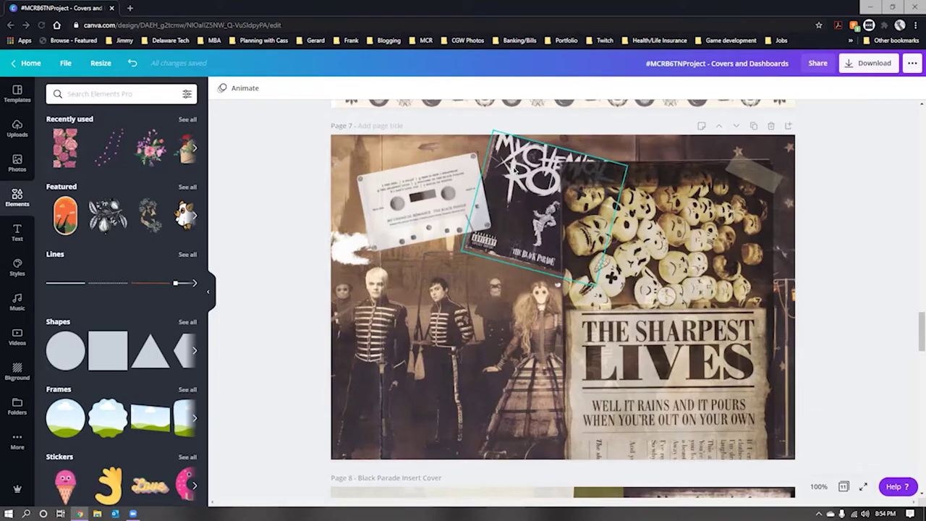
# Examine the album cover, cassette and The Sharpest Lives poster layers in the page 7 collage
pyautogui.click(535, 173)
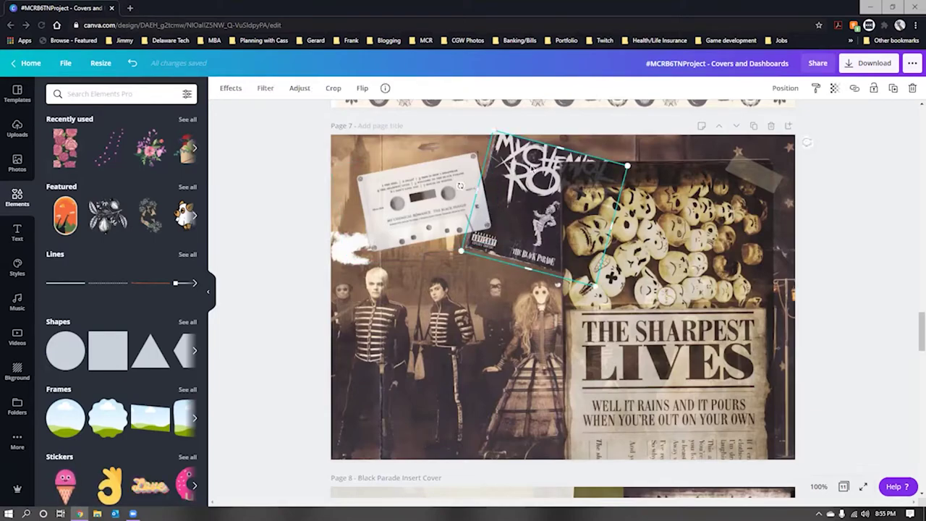
pyautogui.click(901, 244)
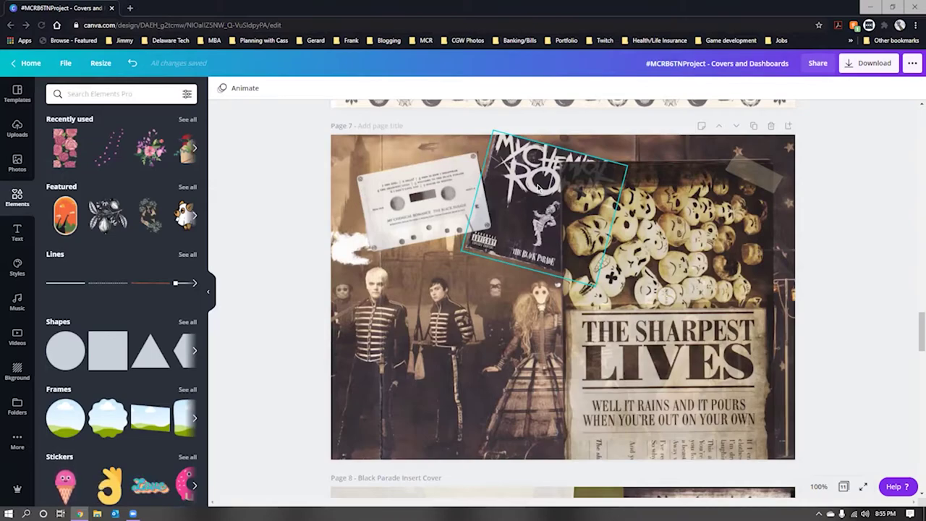
pyautogui.click(420, 218)
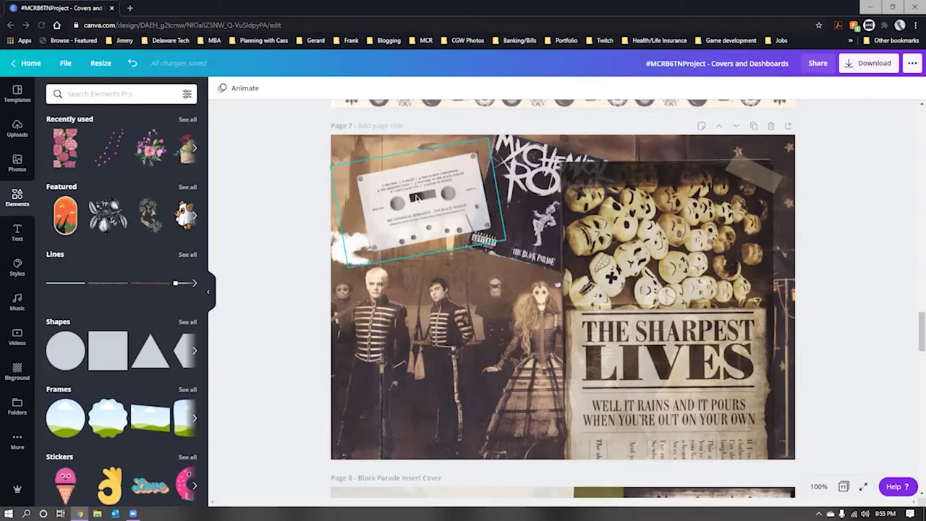
pyautogui.click(837, 234)
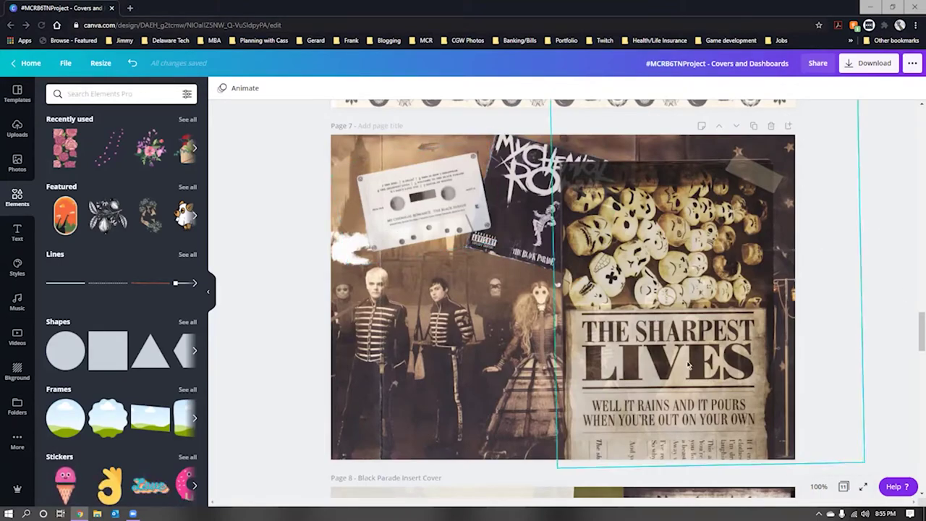
pyautogui.click(612, 355)
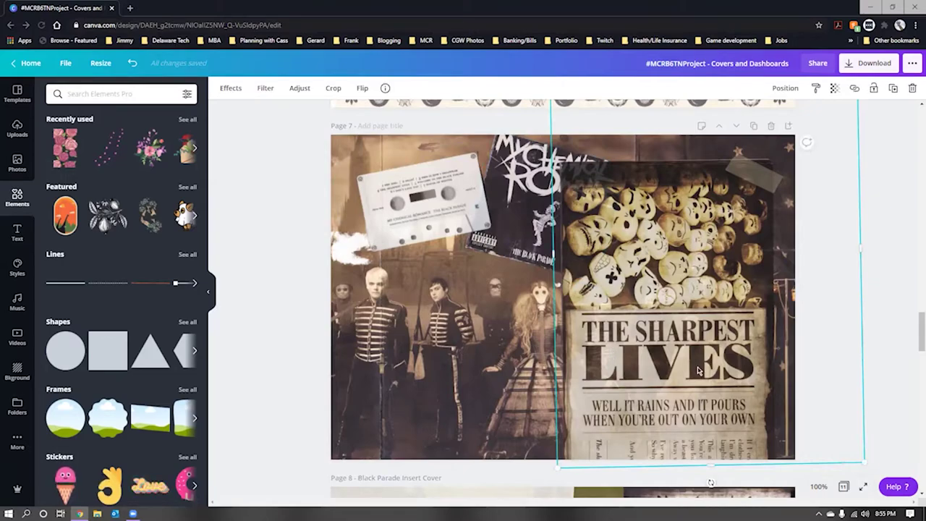
# Review the Black Parade Insert Cover on page 8, including its band portrait strip and signed artwork
pyautogui.scroll(-1, 717, 353)
pyautogui.scroll(-5, 714, 350)
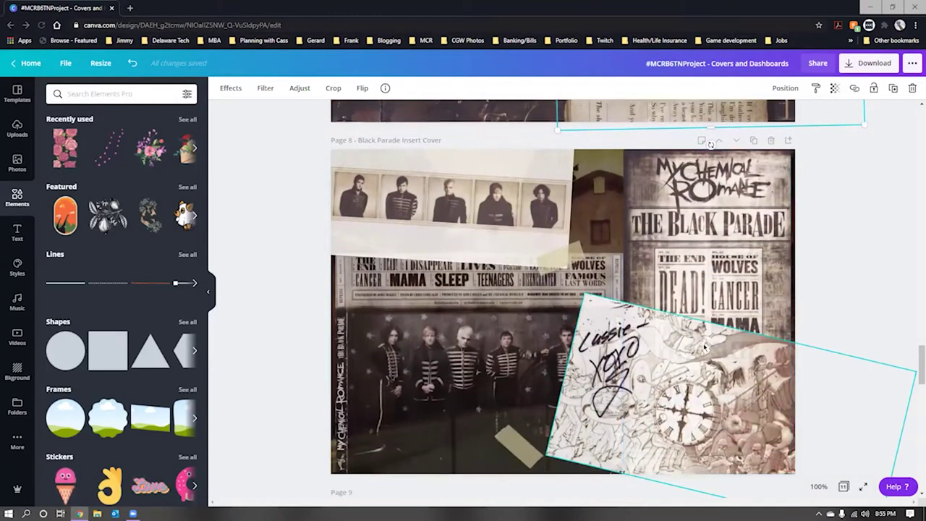
pyautogui.click(865, 285)
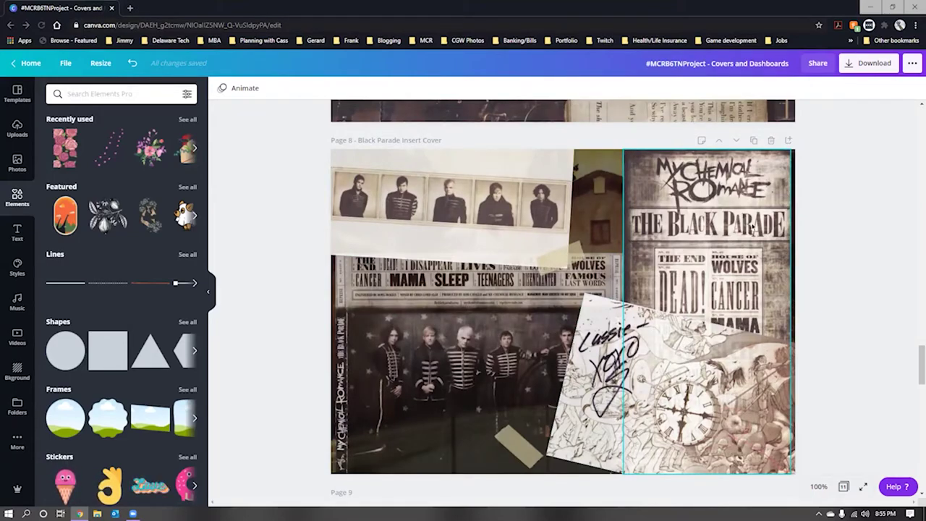
pyautogui.click(488, 238)
pyautogui.click(617, 358)
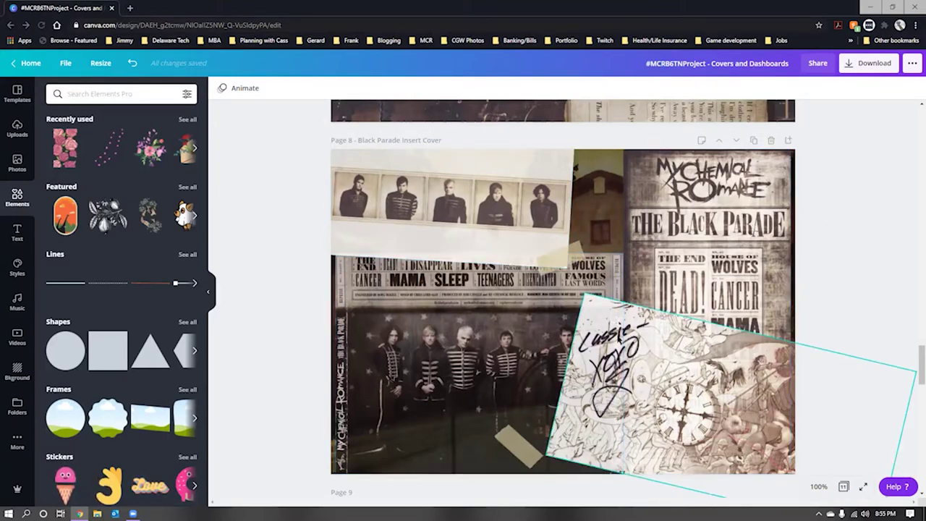
pyautogui.click(817, 285)
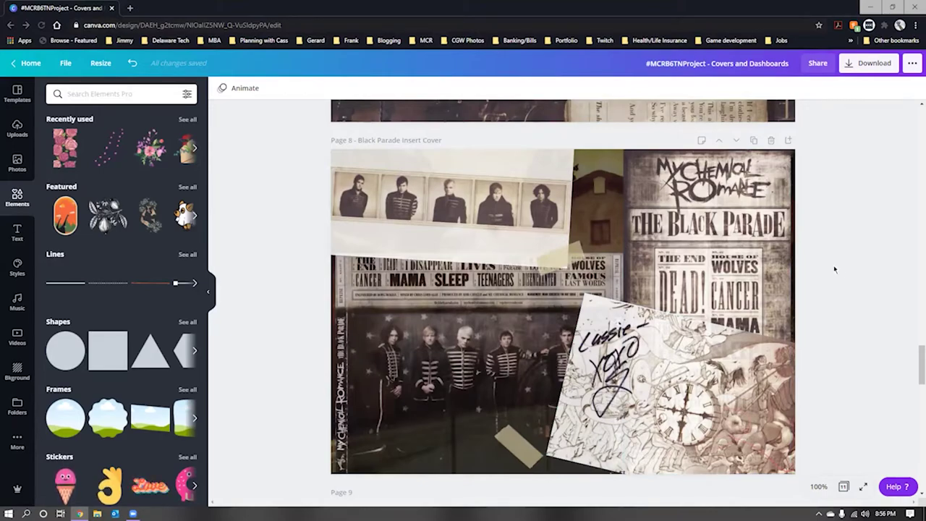
# Move the lower tape strip on page 8 onto the bottom-left corner of the signed artwork
pyautogui.click(568, 261)
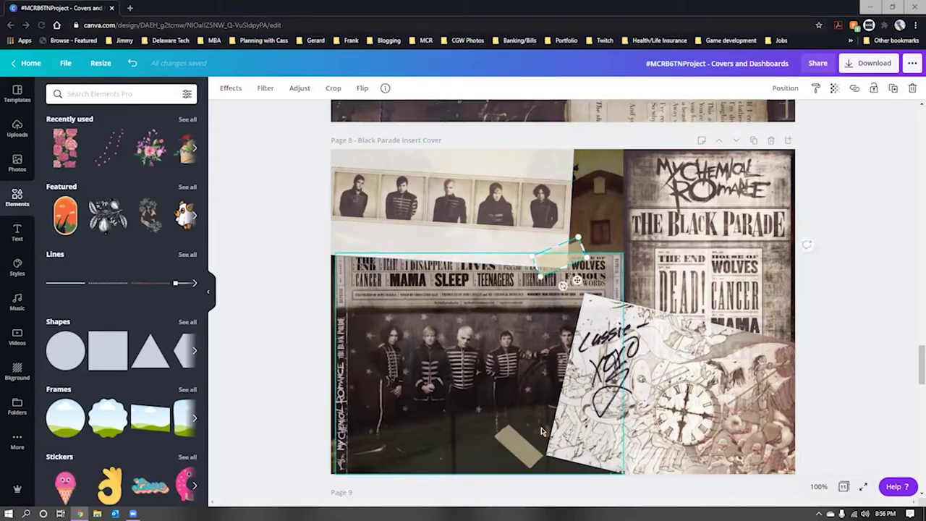
pyautogui.click(521, 445)
pyautogui.moveTo(532, 449); pyautogui.dragTo(573, 450)
pyautogui.click(262, 351)
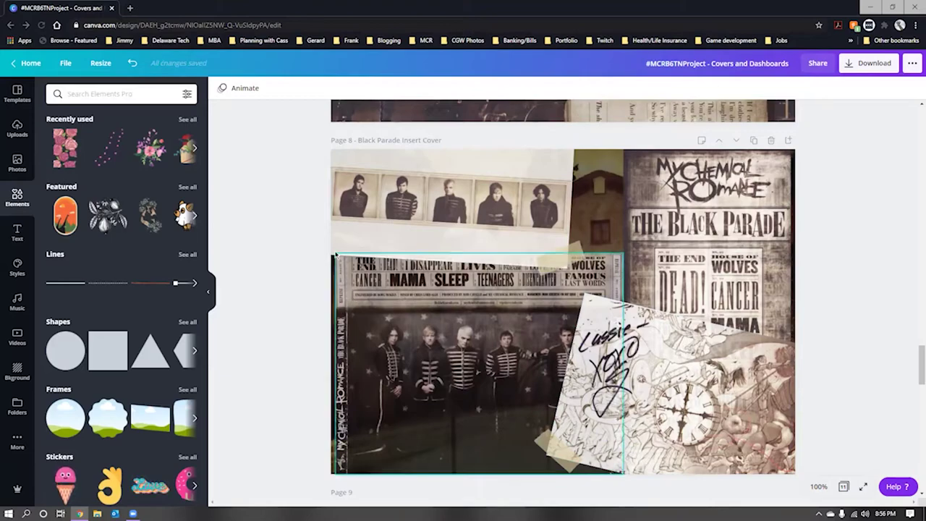
# Set the transparency of the page 8 band photo with the track list to 71
pyautogui.click(360, 332)
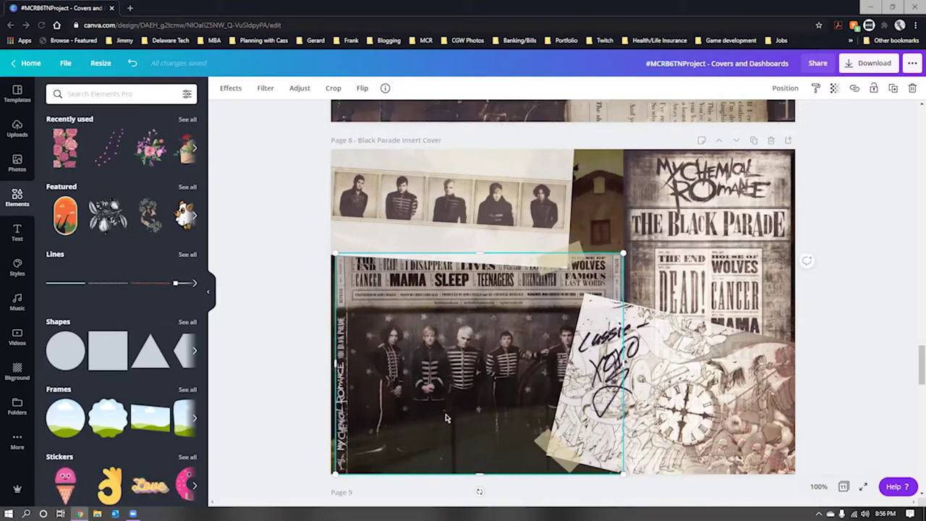
pyautogui.click(835, 88)
pyautogui.moveTo(804, 112)
pyautogui.mouseDown()
pyautogui.moveTo(738, 118)
pyautogui.moveTo(790, 114)
pyautogui.mouseUp()
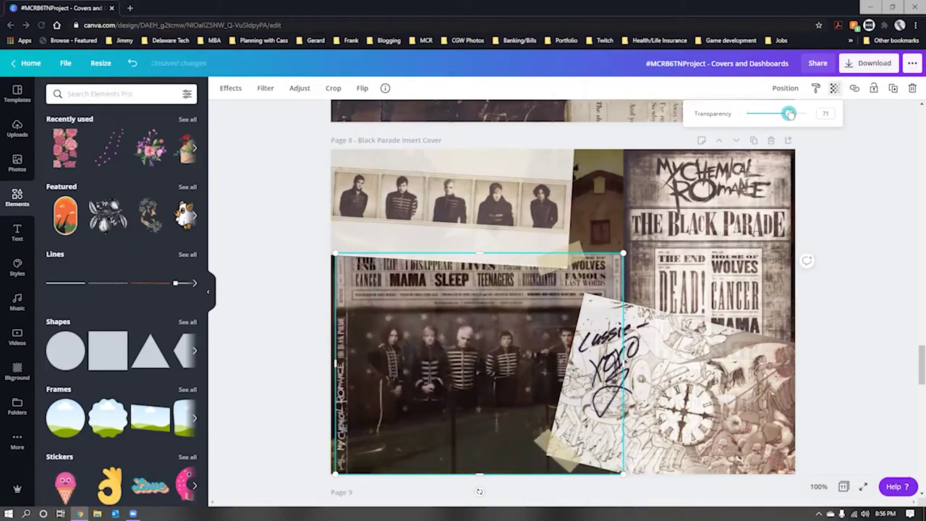
pyautogui.click(865, 343)
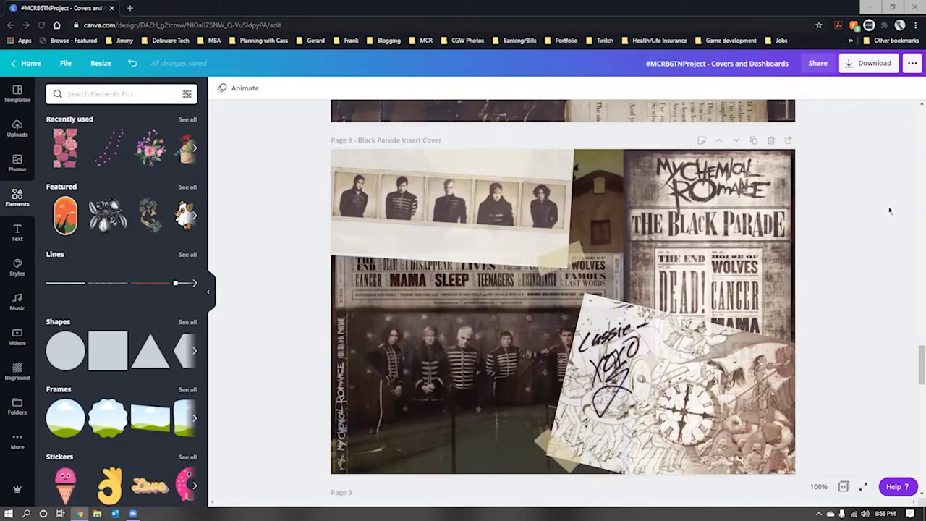
# Examine the lyric background, yellow mask and signed ray gun layers in the page 9 collage
pyautogui.scroll(-5, 889, 206)
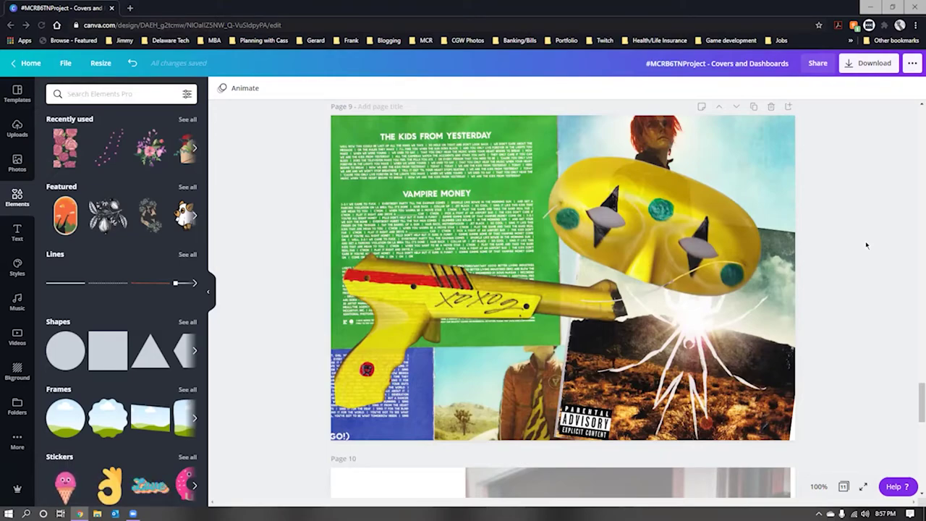
pyautogui.click(441, 179)
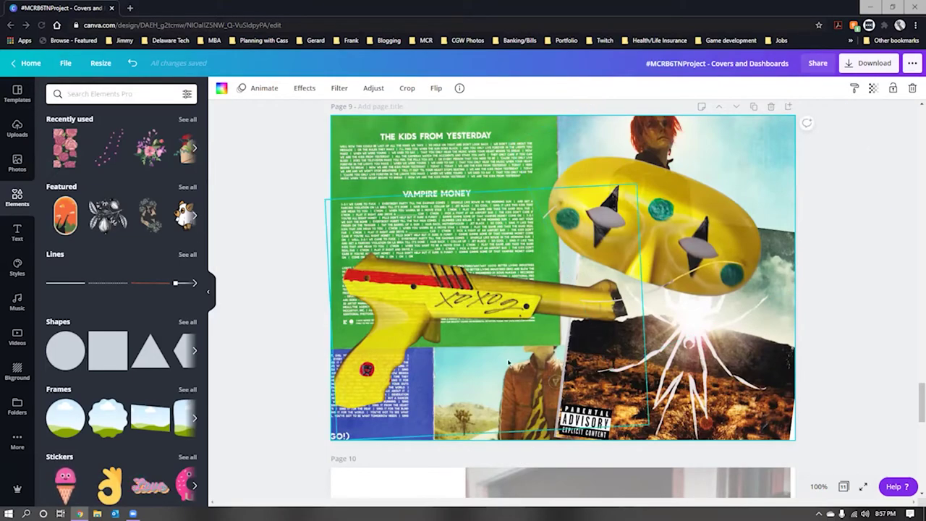
pyautogui.click(296, 240)
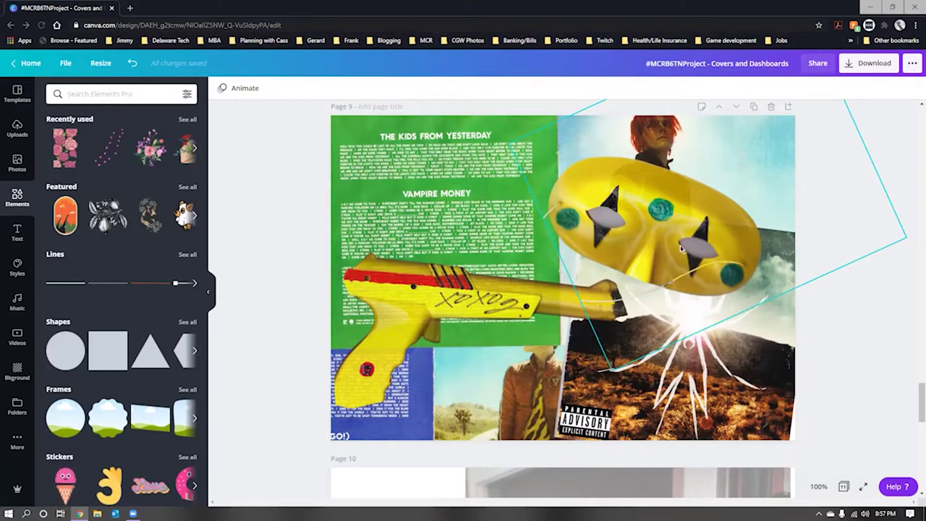
pyautogui.click(438, 316)
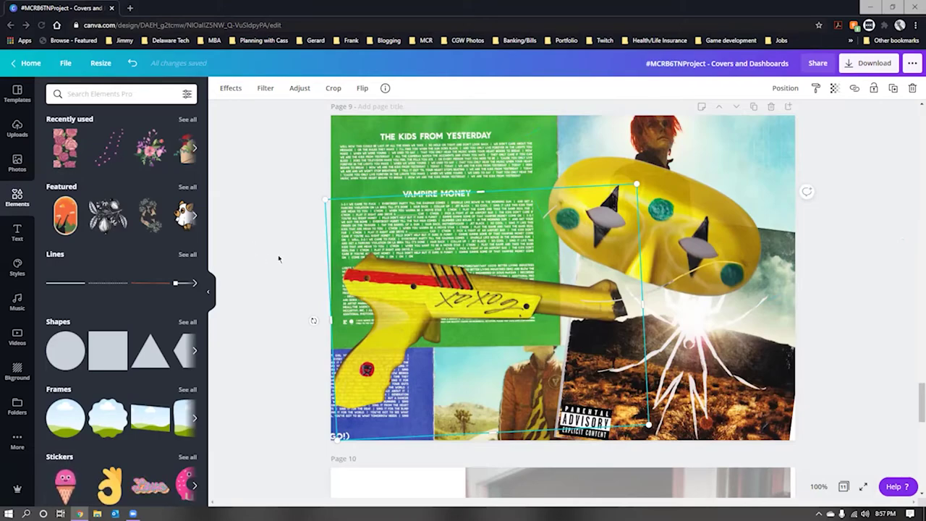
pyautogui.click(304, 275)
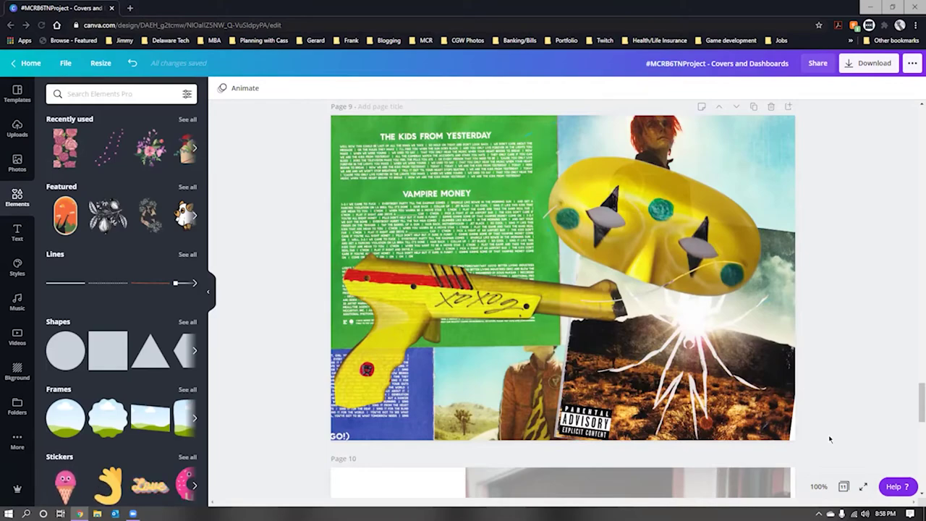
# Review the mug photo composition on page 10 and the portrait row on page 11
pyautogui.scroll(-5, 898, 275)
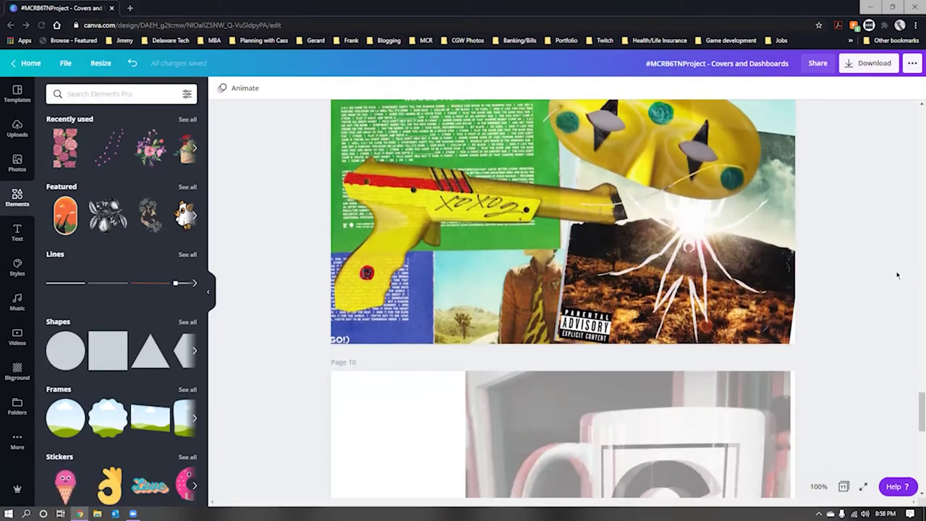
pyautogui.scroll(-3, 898, 275)
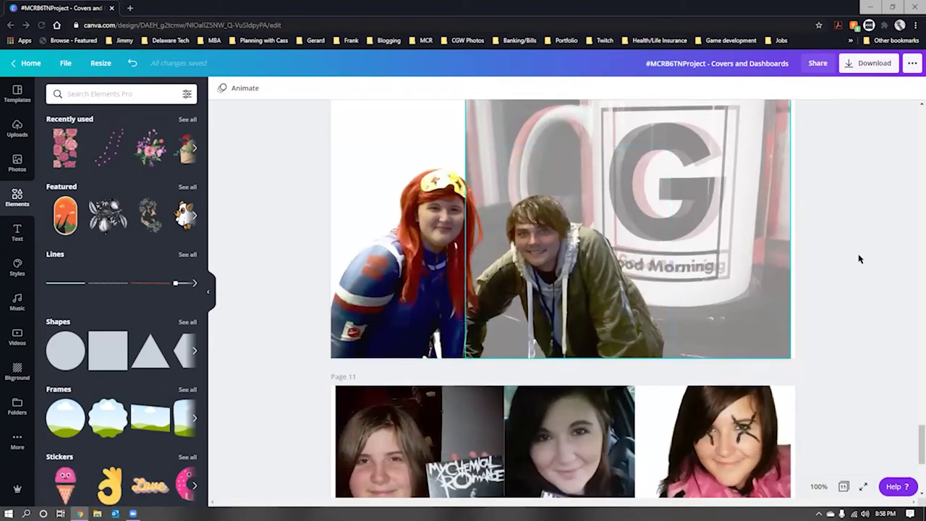
pyautogui.scroll(1, 519, 150)
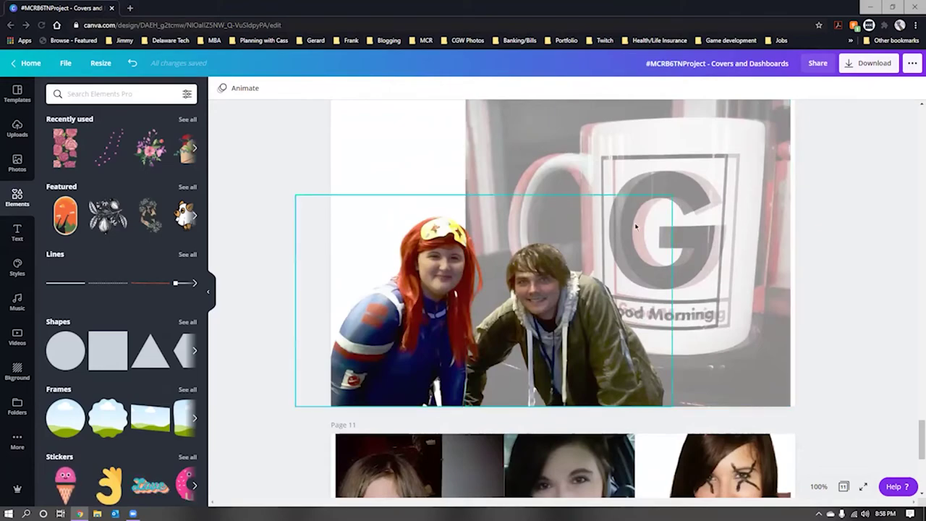
pyautogui.scroll(-5, 519, 150)
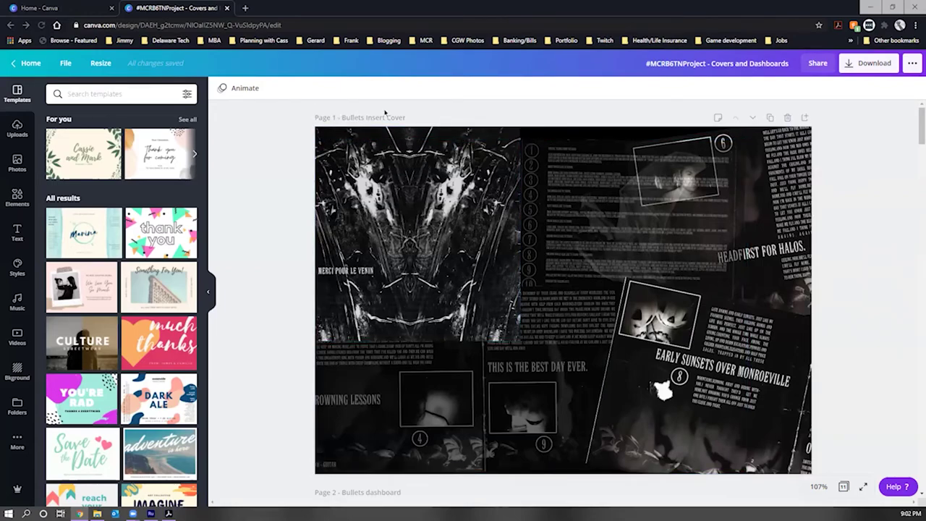
# Download only page 1, the Bullets Insert Cover, as a PDF Print file
pyautogui.click(865, 64)
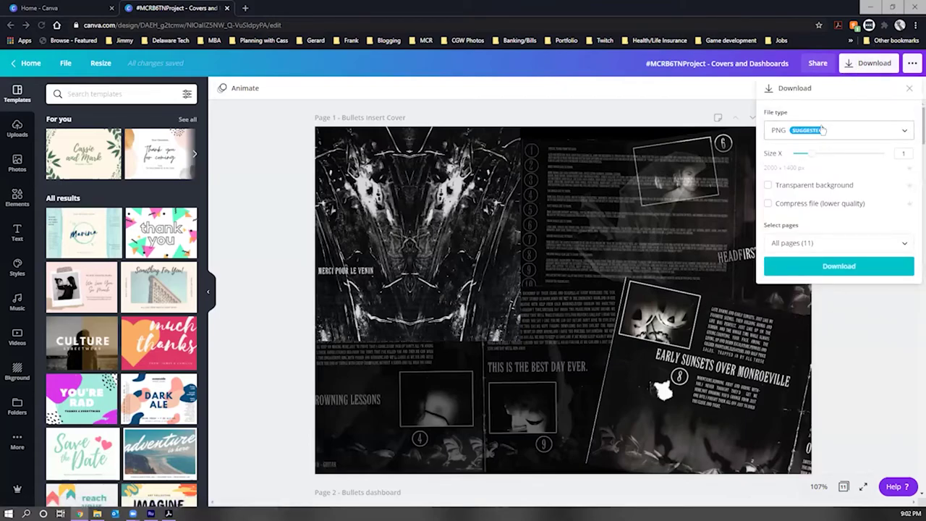
pyautogui.click(787, 138)
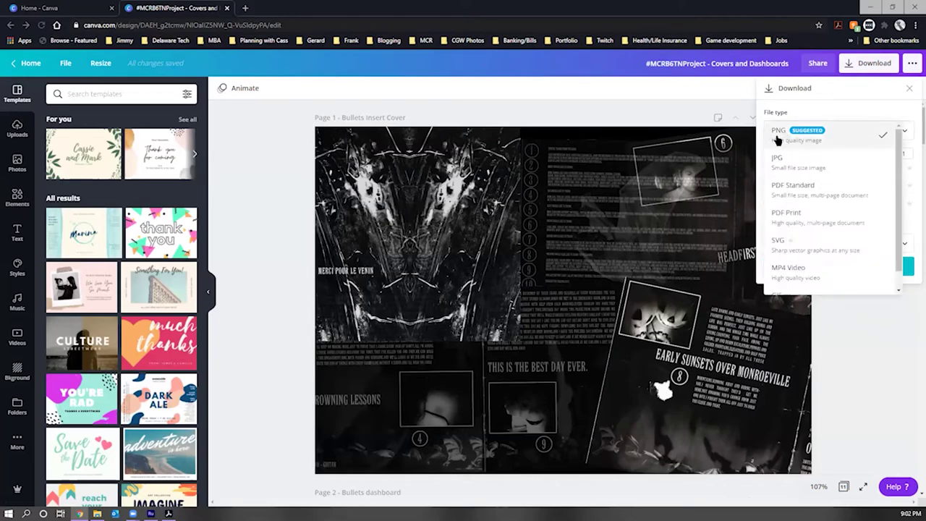
pyautogui.click(792, 220)
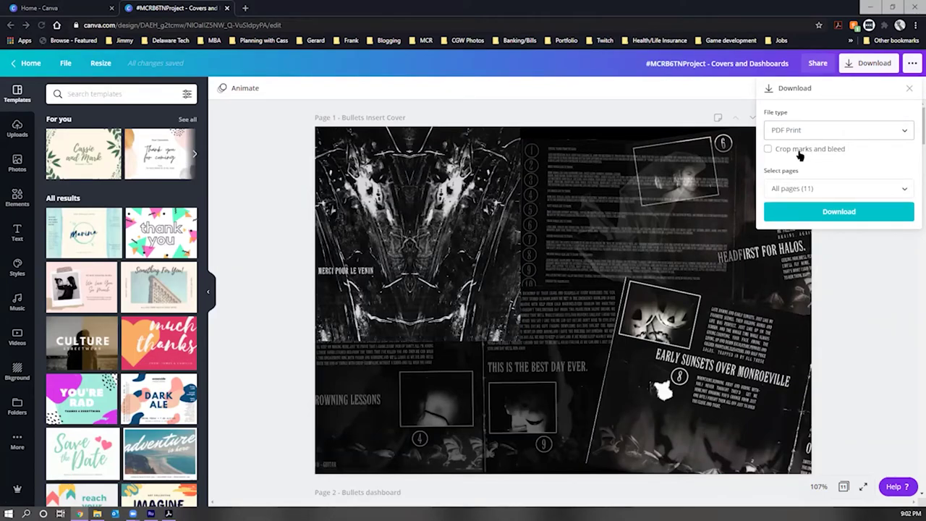
pyautogui.click(834, 191)
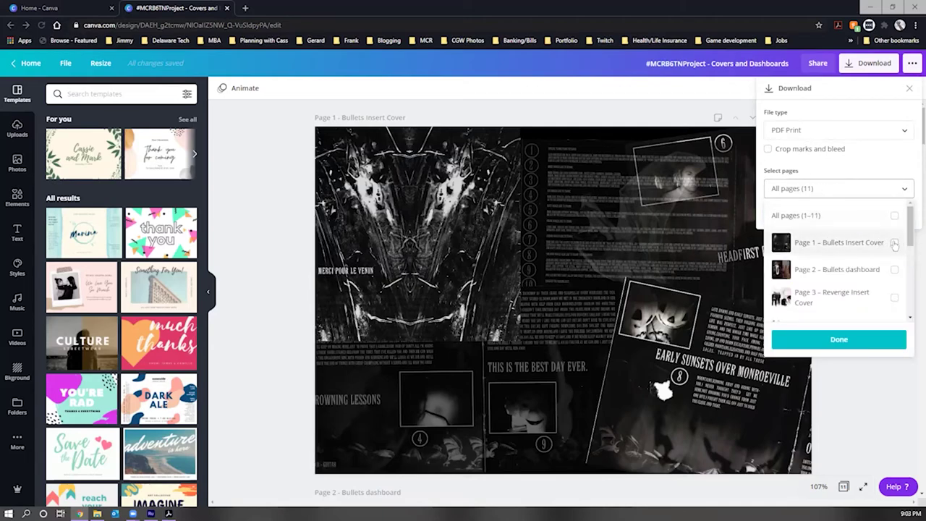
pyautogui.click(895, 245)
pyautogui.click(887, 341)
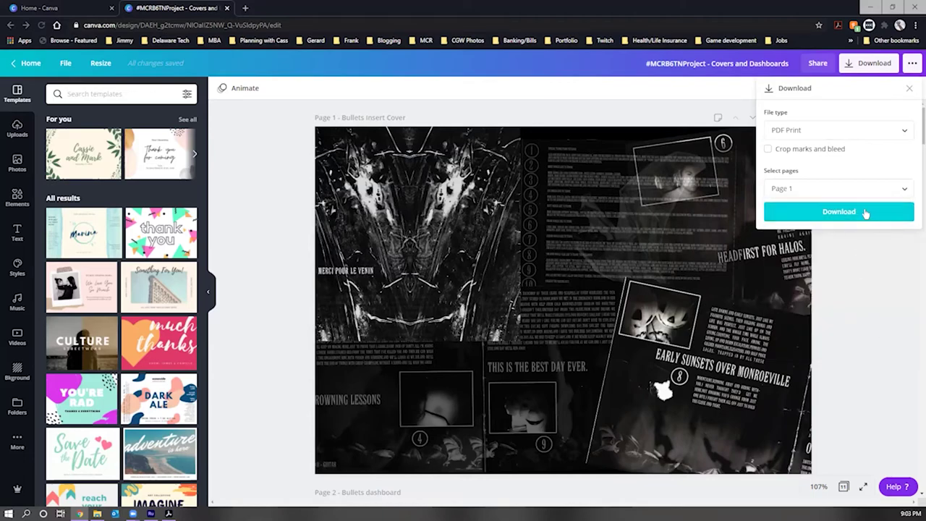
pyautogui.click(839, 212)
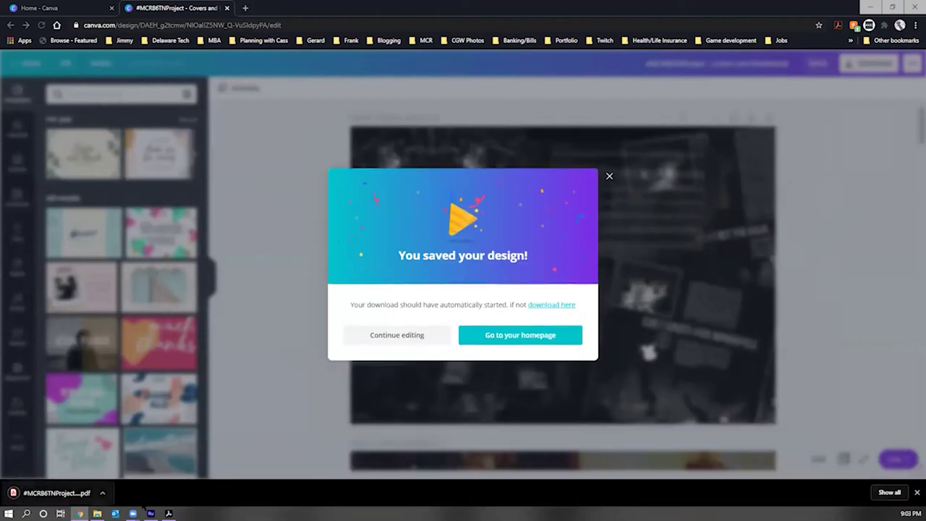
# Switch to Adobe Acrobat Pro DC and open #MCRB6TNProject - Covers and Dashboards (2) from the Downloads folder
pyautogui.click(168, 513)
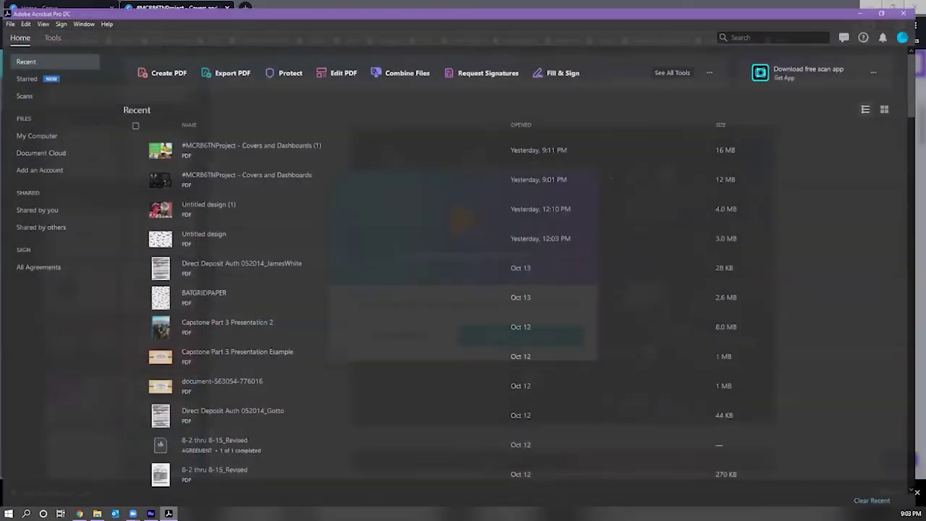
pyautogui.click(8, 16)
pyautogui.click(32, 29)
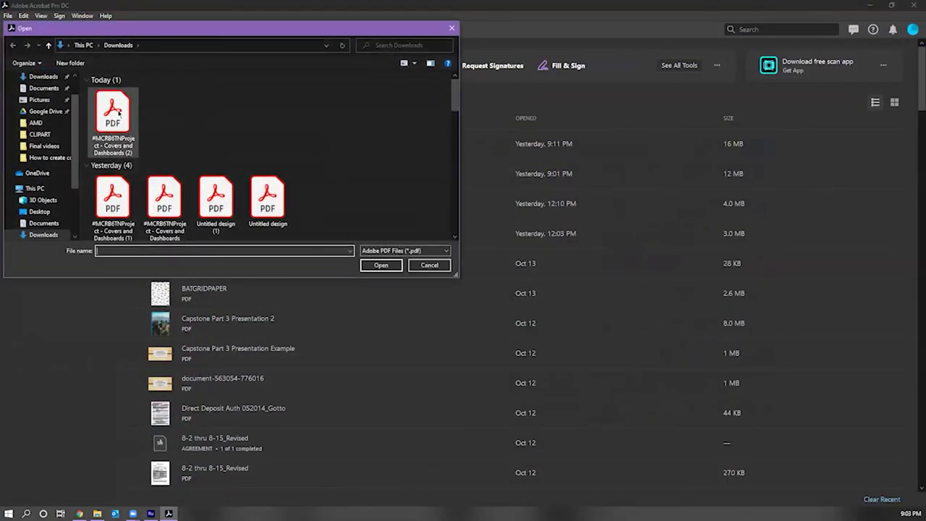
pyautogui.doubleClick(118, 110)
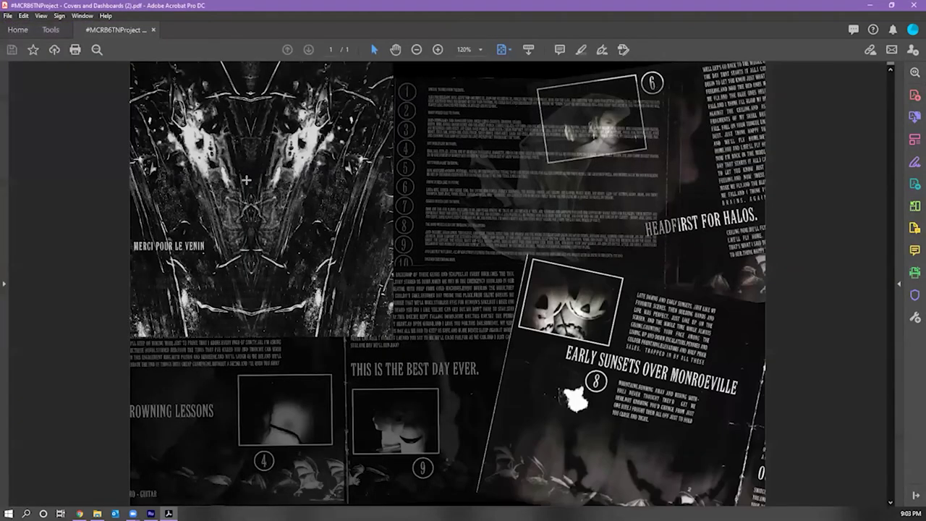
# Compare the Fit and Actual size scaling in the print preview, choose Actual size, and close the print settings without printing
pyautogui.click(77, 49)
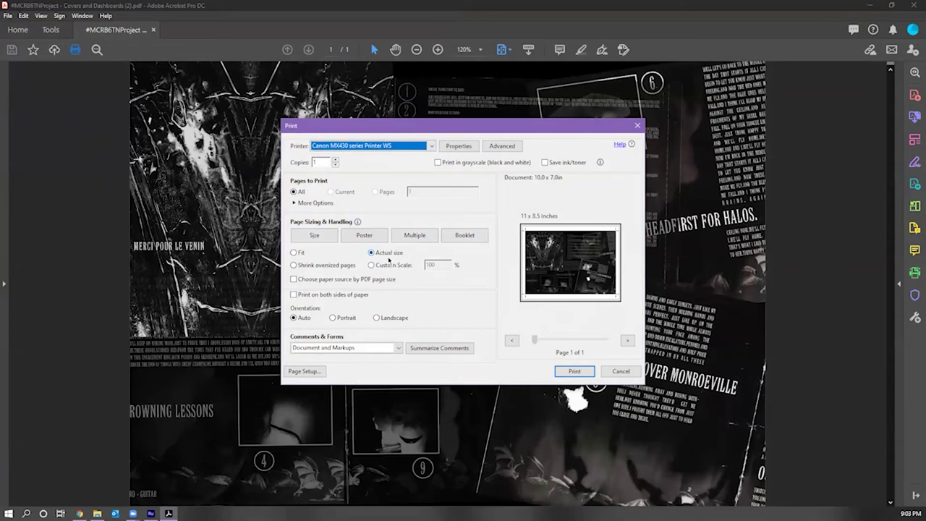
pyautogui.click(293, 253)
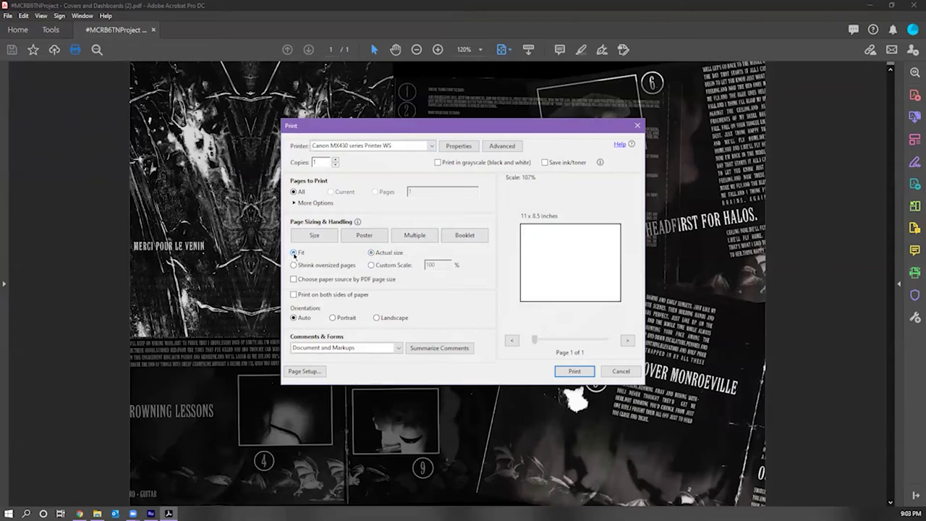
pyautogui.click(378, 253)
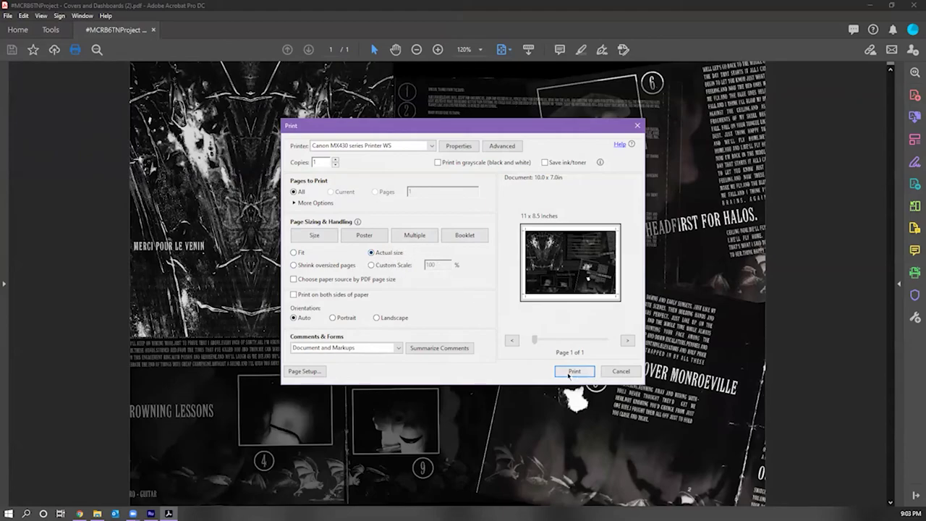
pyautogui.click(623, 373)
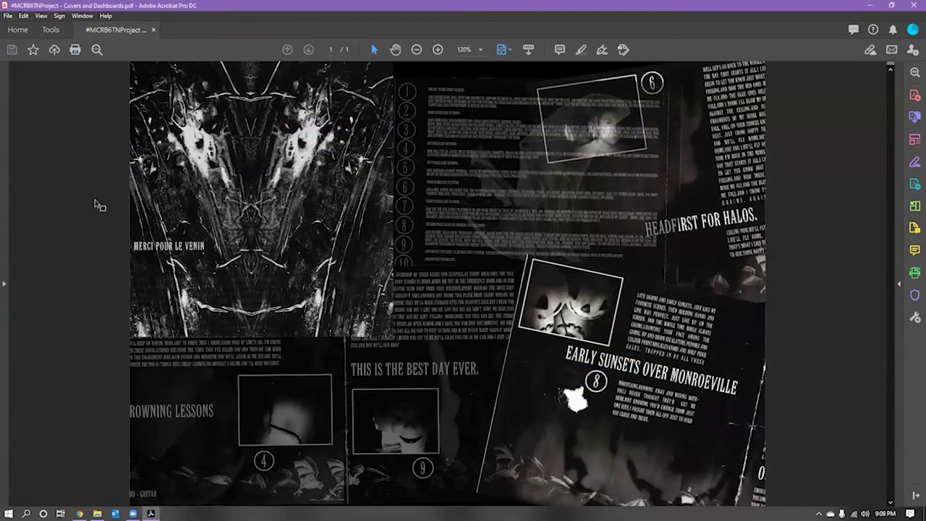